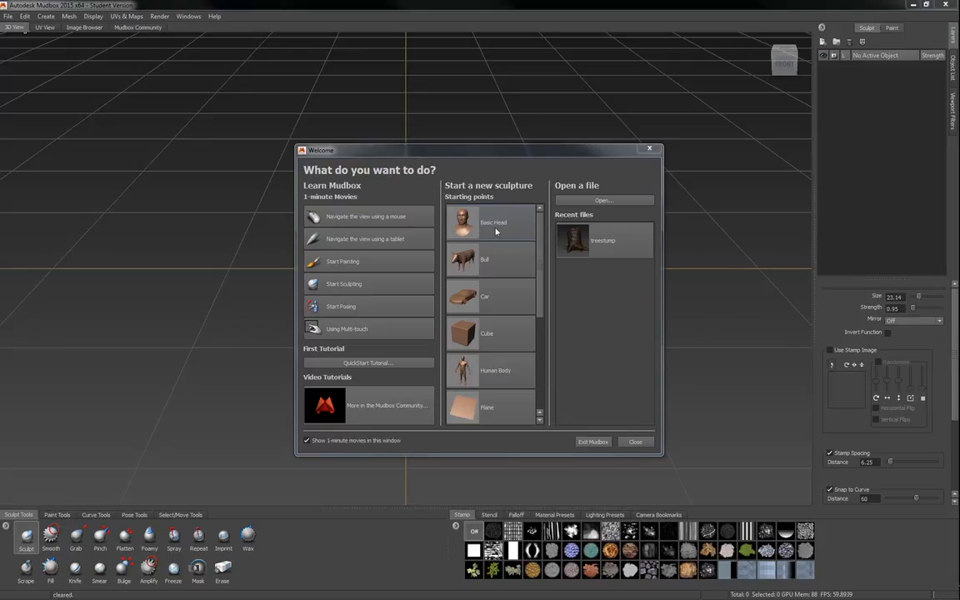
Start a new sculpture from the Basic Head starting point.
click(492, 225)
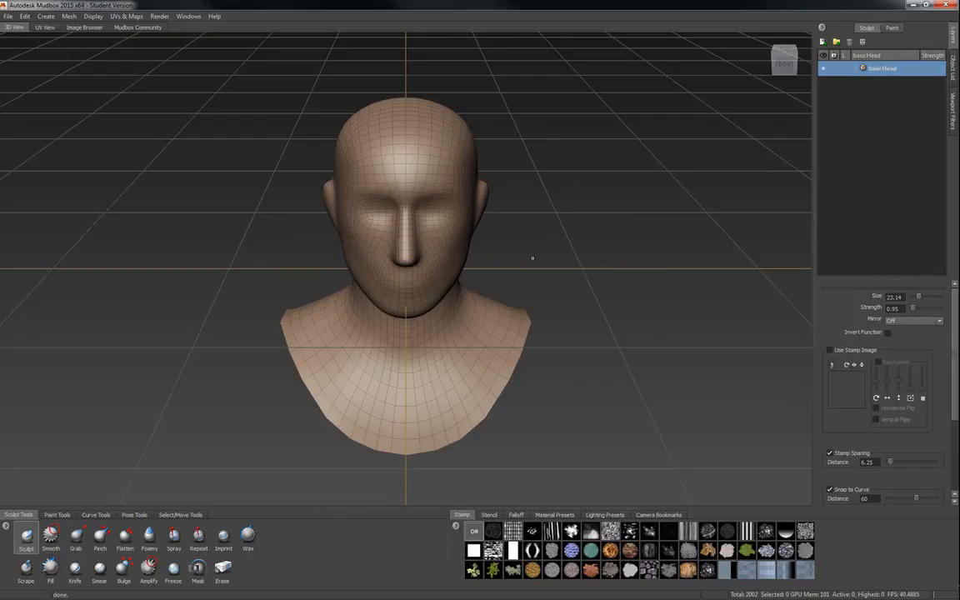
alt+drag(536, 255, 523, 224)
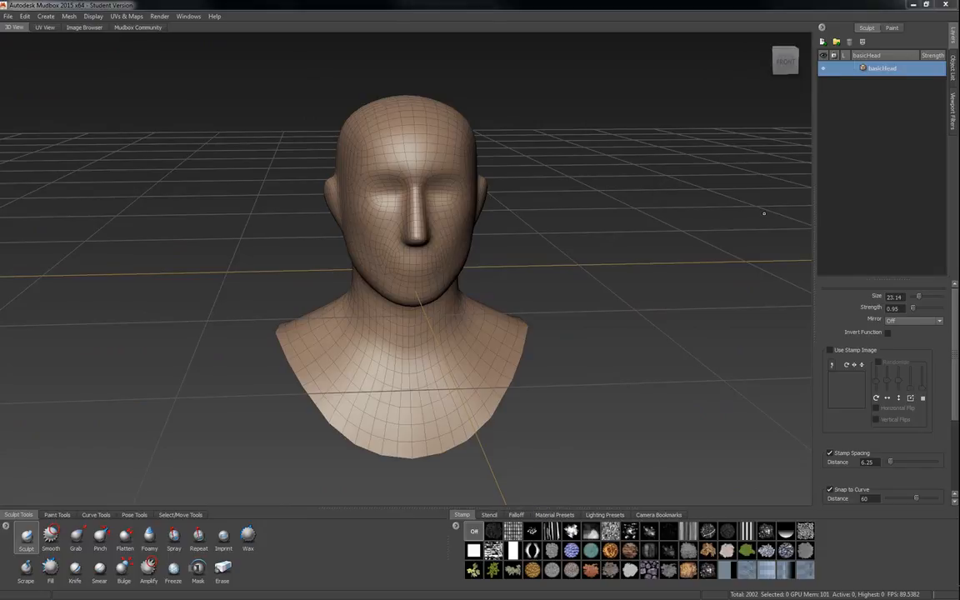
alt+drag(500, 324, 408, 327)
alt+drag(468, 270, 431, 298)
alt+drag(386, 342, 558, 297)
alt+right_drag(558, 297, 568, 297)
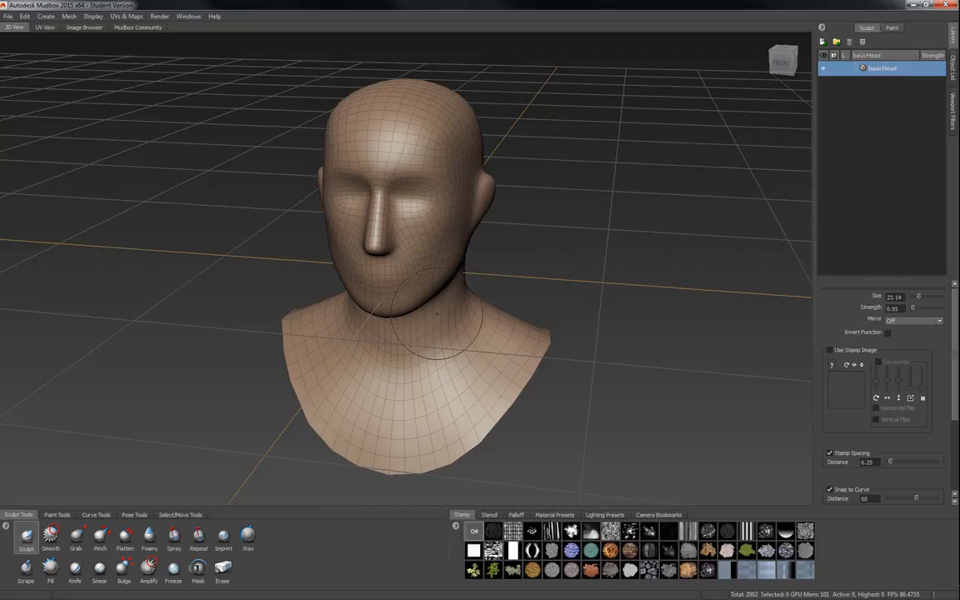
Subdivide the head mesh four times, up to level 4.
key(shift+d)
key(shift+d)
key(shift+d)
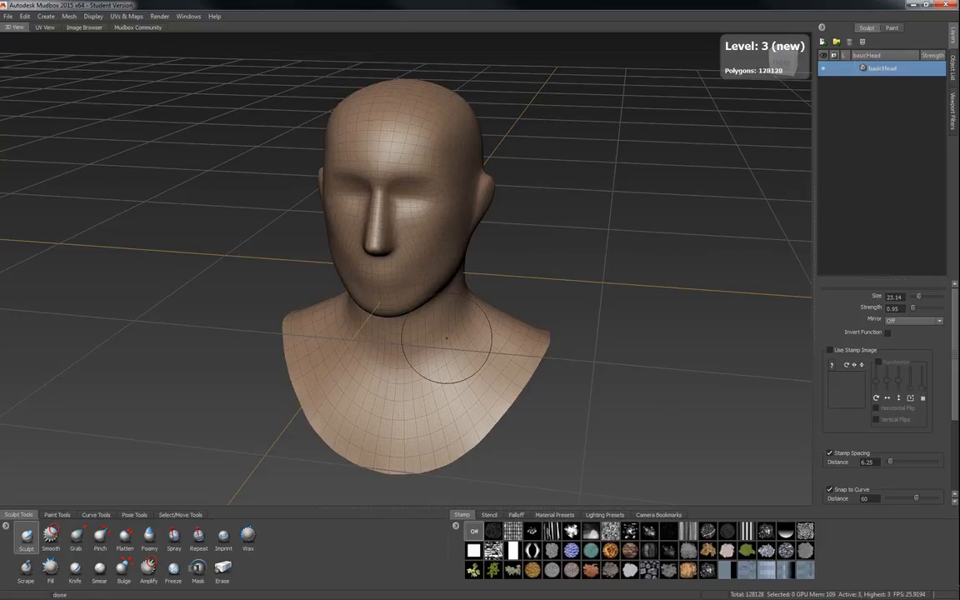
key(shift+d)
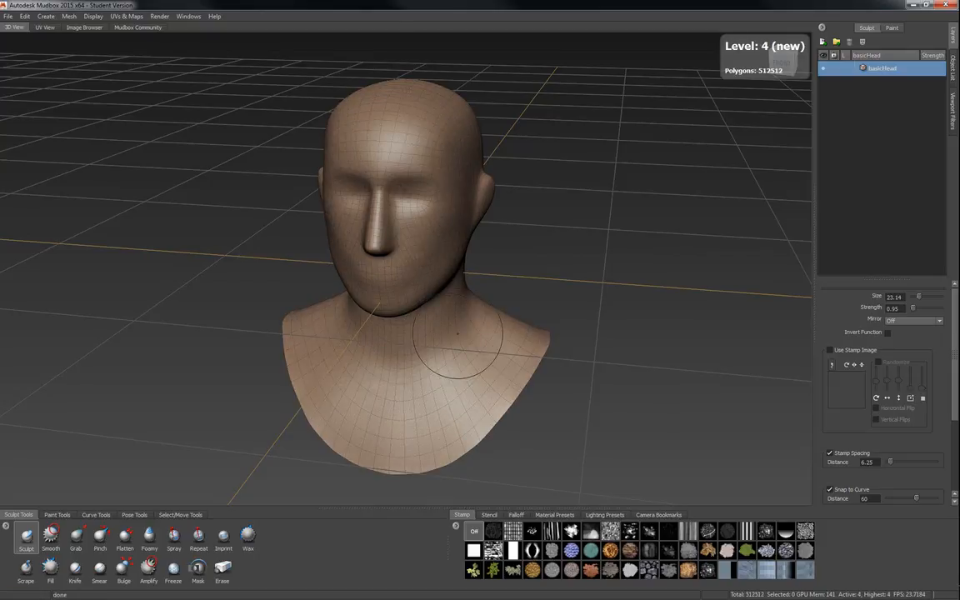
Add a new sculpt layer above basicHead and rename it draft.
alt+right_drag(394, 317, 423, 334)
alt+drag(423, 334, 381, 324)
alt+right_drag(380, 323, 329, 300)
mouse_move(400, 234)
alt+mouse_down()
mouse_move(366, 232)
mouse_move(369, 255)
mouse_move(407, 253)
alt+mouse_up()
mouse_move(392, 250)
alt+right_down()
mouse_move(435, 262)
mouse_move(425, 317)
alt+right_up()
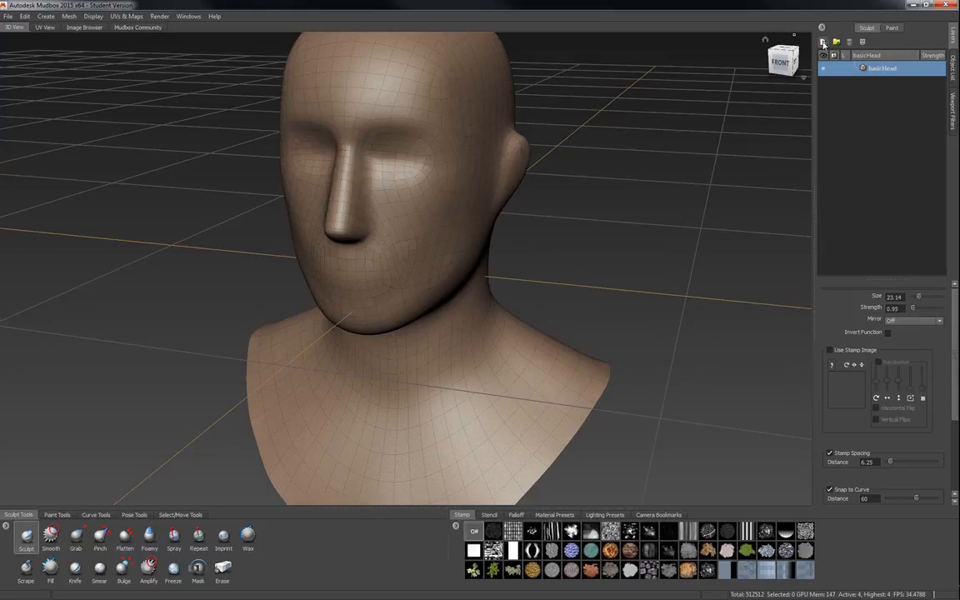
click(822, 43)
double_click(888, 68)
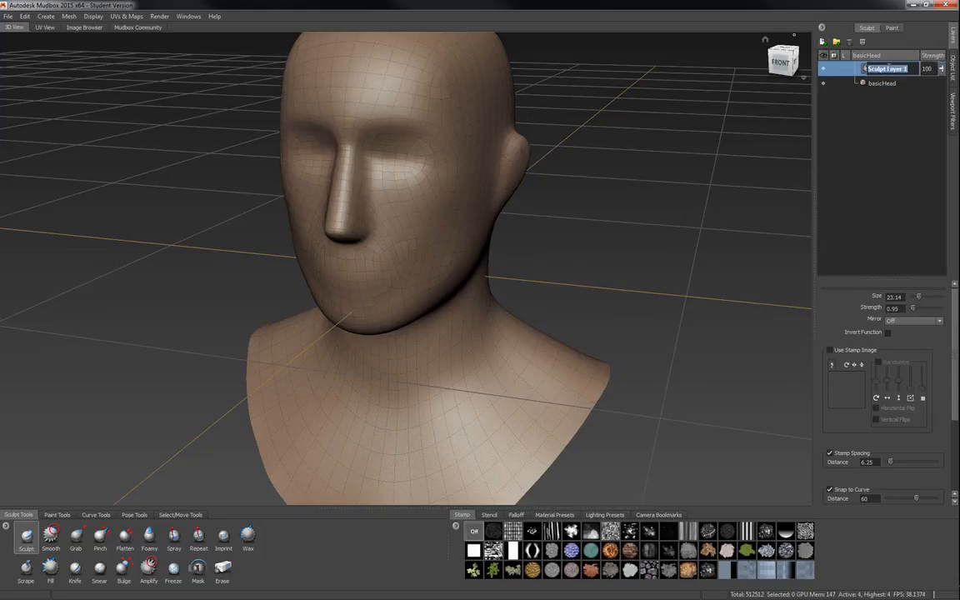
text(sha)
key(BackSpace)
key(BackSpace)
key(BackSpace)
text(draft)
key(Return)
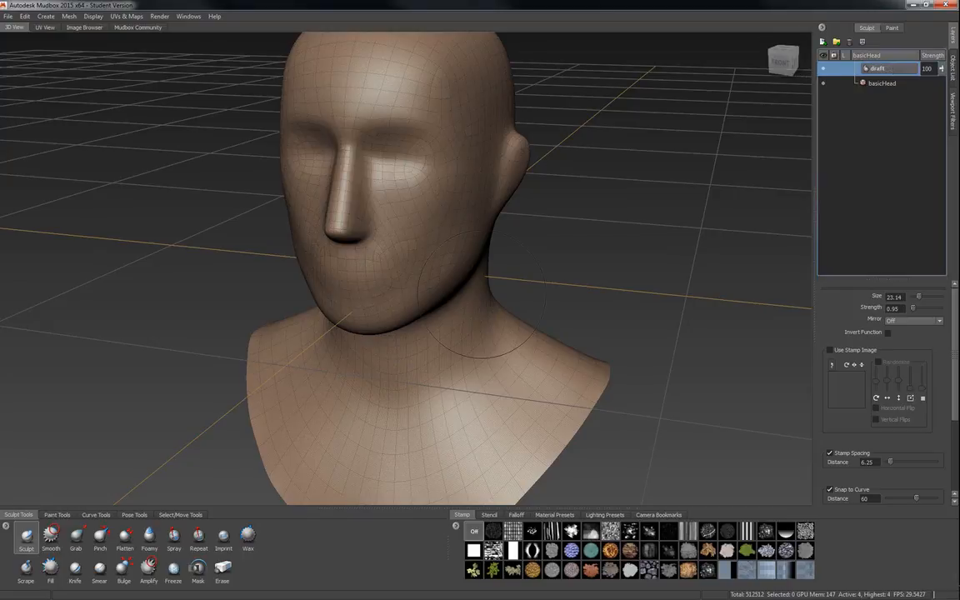
Reduce the Sculpt brush size to about 9.24.
alt+middle_drag(431, 248, 446, 326)
mouse_move(447, 327)
alt+mouse_down()
mouse_move(458, 300)
mouse_move(526, 280)
mouse_move(450, 300)
alt+mouse_up()
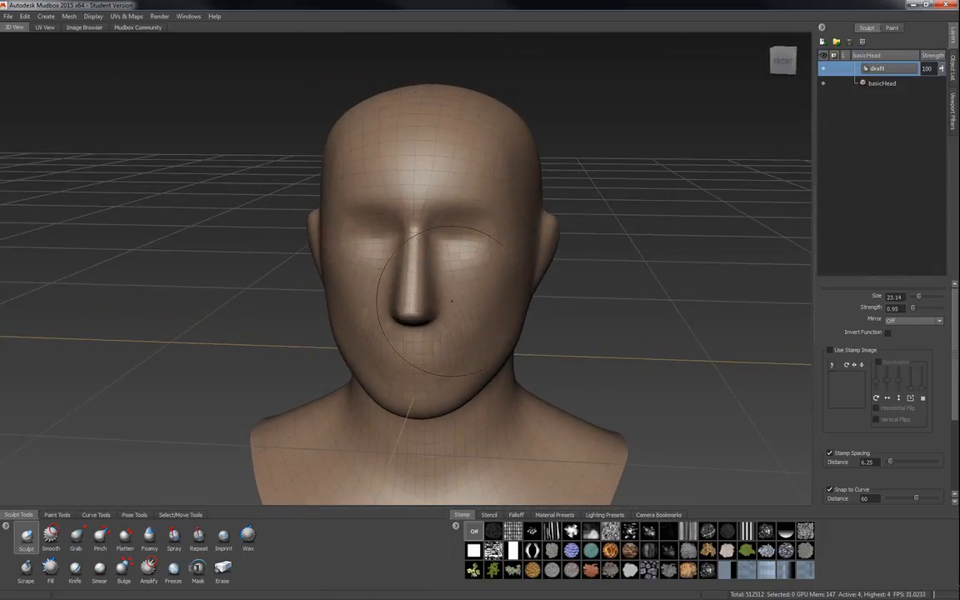
key(b)
mouse_move(444, 281)
mouse_down()
mouse_move(430, 286)
mouse_move(439, 278)
mouse_up()
alt+right_drag(438, 278, 417, 342)
alt+middle_drag(417, 342, 451, 374)
alt+right_drag(451, 375, 440, 365)
alt+drag(440, 365, 429, 346)
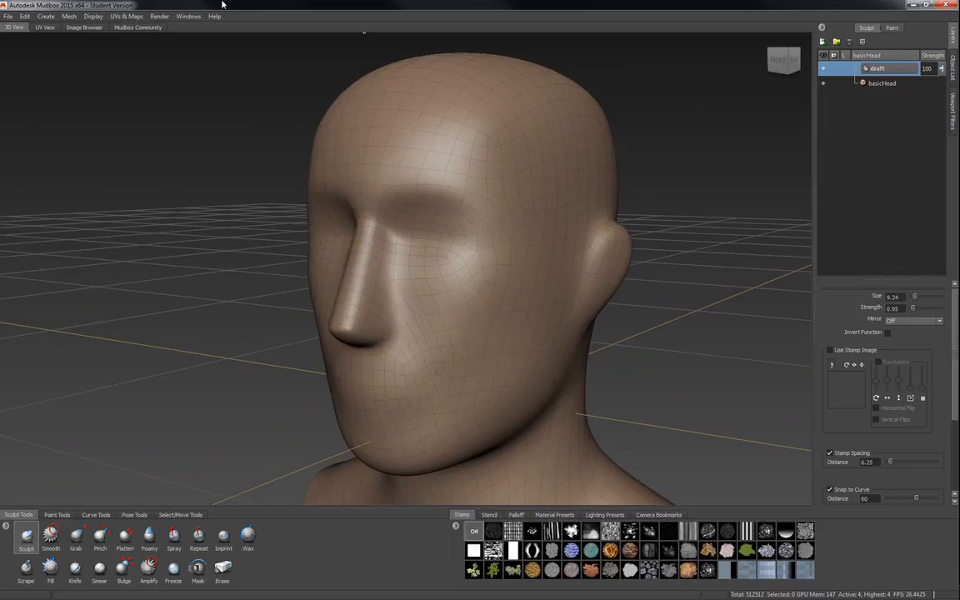
Save the scene as creatureHead in the mudbox folder.
click(9, 17)
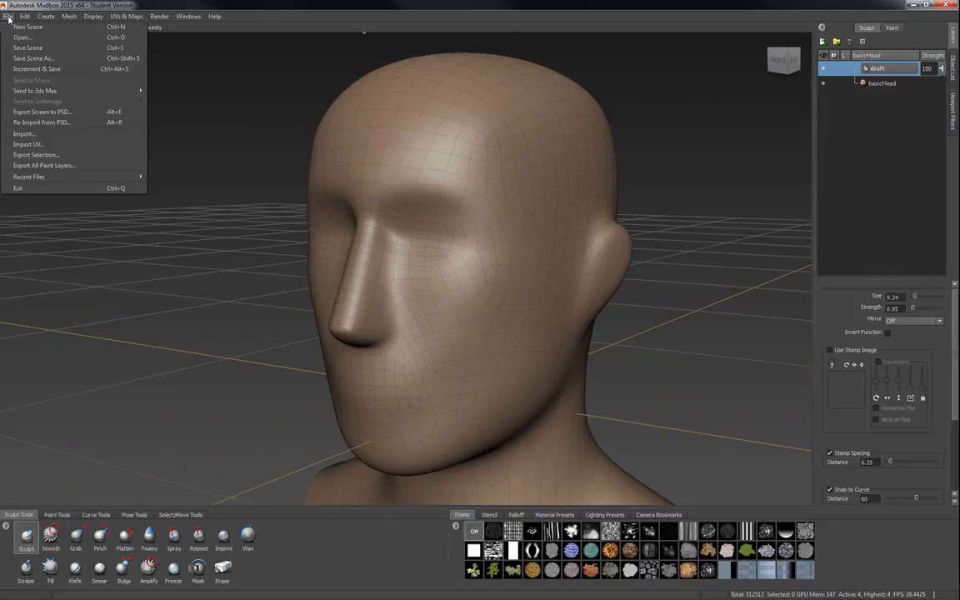
click(25, 47)
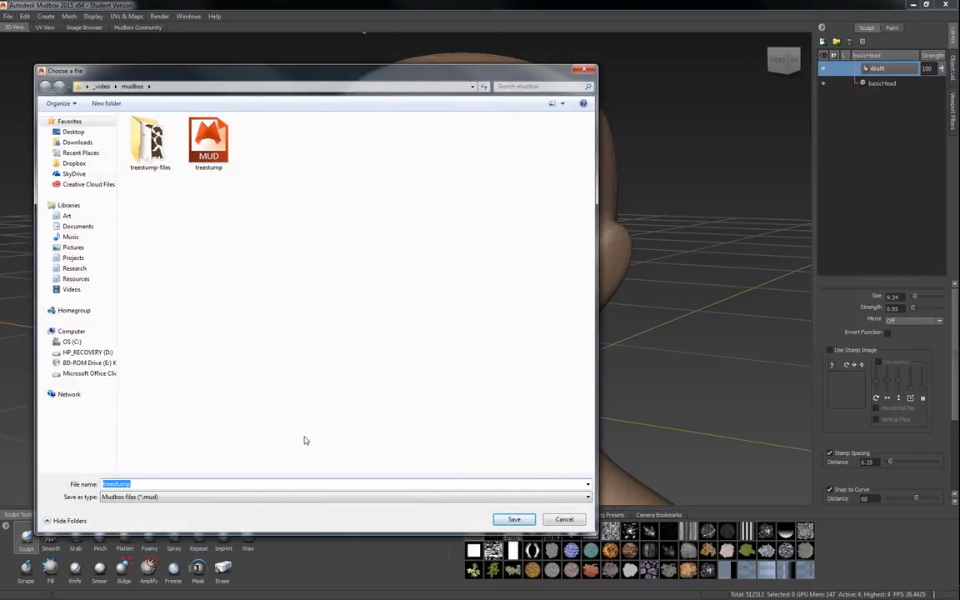
text(alien)
text(creatureHead)
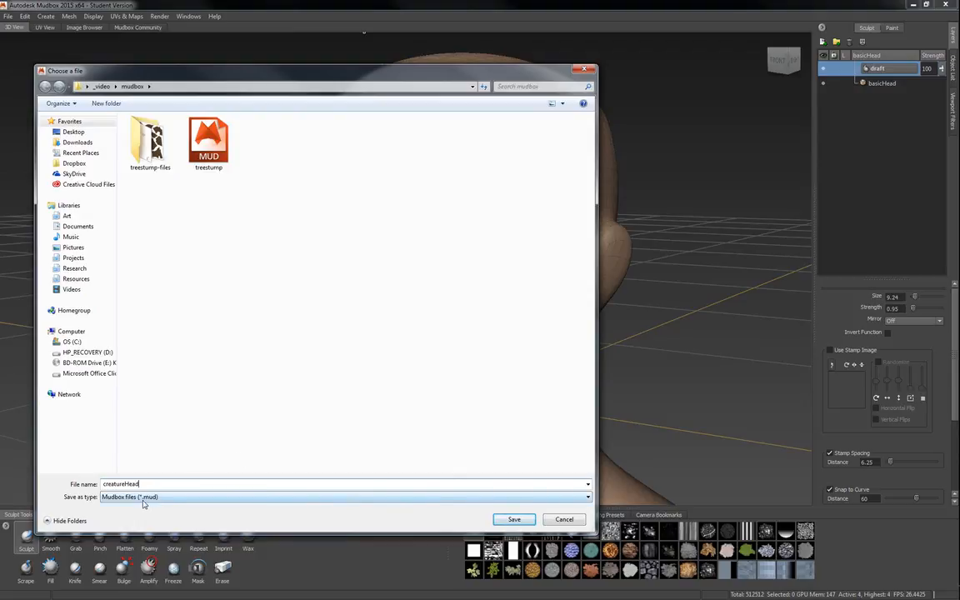
click(514, 519)
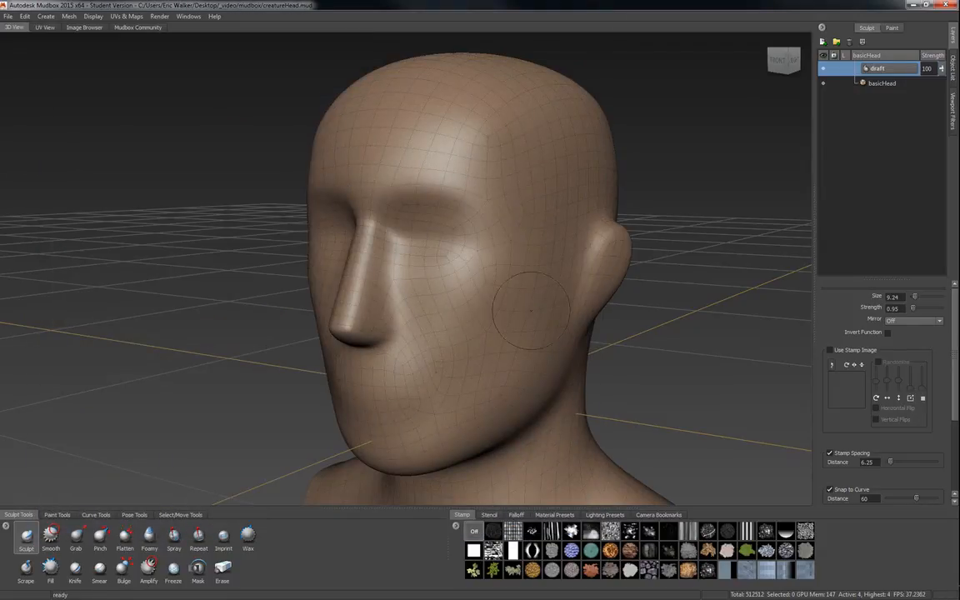
Set the brush Mirror option to X.
alt+right_drag(387, 313, 423, 331)
alt+middle_drag(470, 365, 458, 355)
mouse_move(457, 355)
alt+mouse_down()
mouse_move(353, 332)
mouse_move(413, 328)
mouse_move(321, 342)
mouse_move(425, 331)
alt+mouse_up()
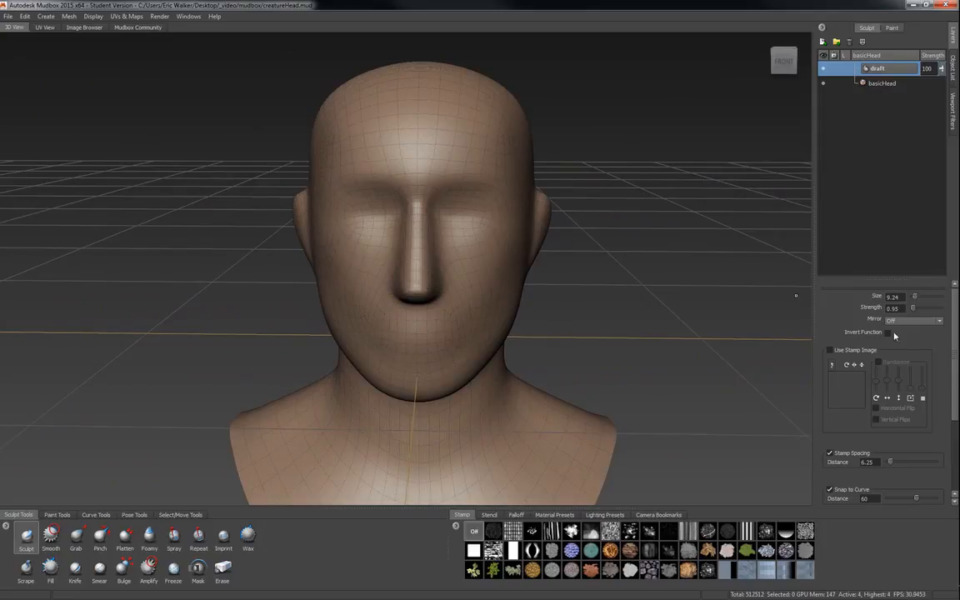
click(914, 321)
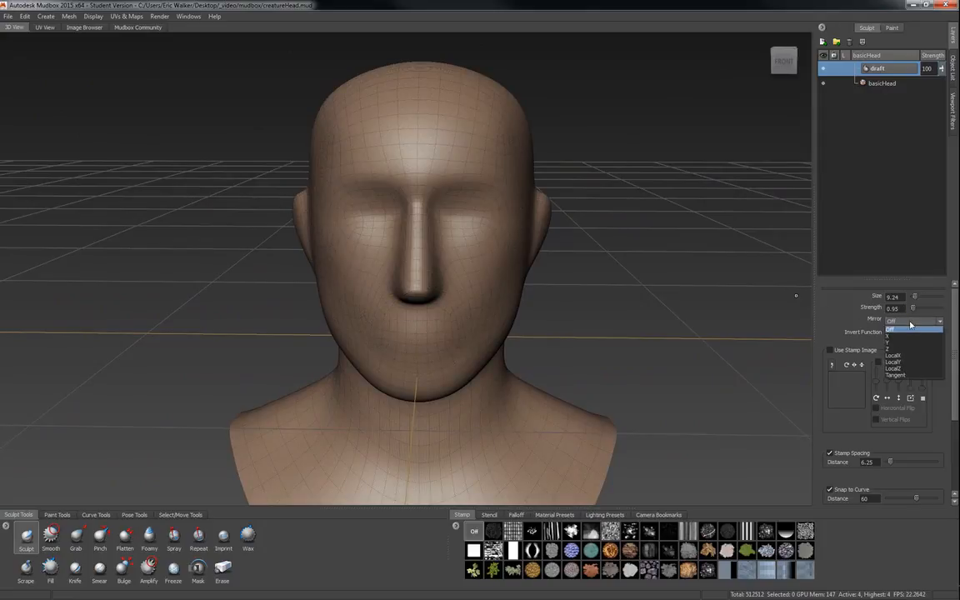
click(905, 337)
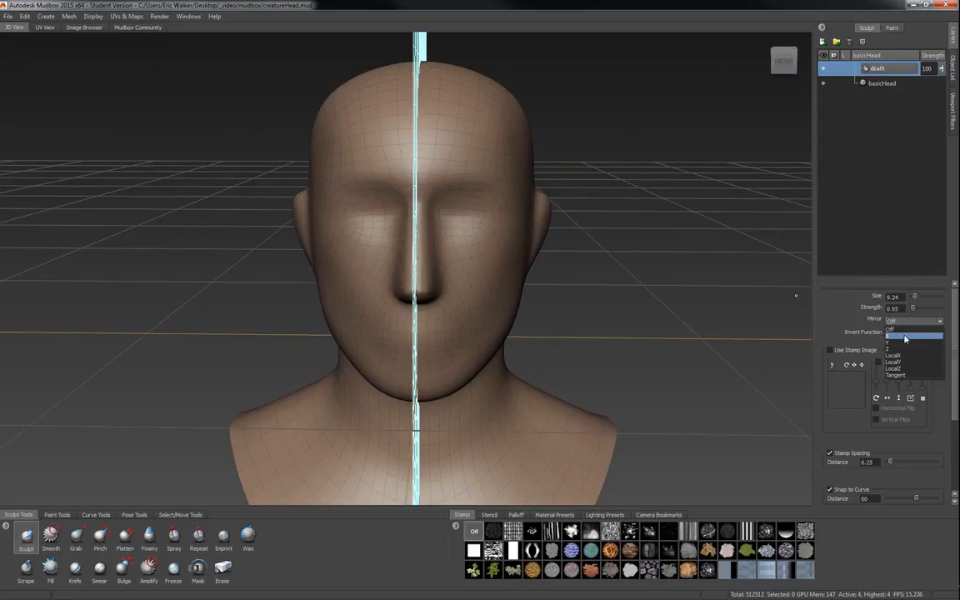
click(905, 337)
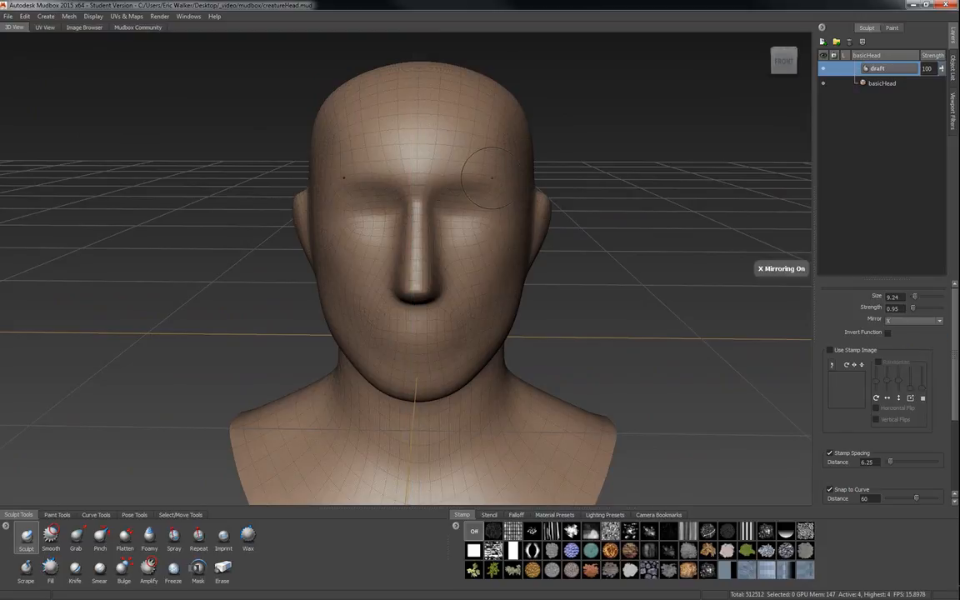
Sculpt raised, mirrored brow ridges above both eyes with the Sculpt brush.
alt+right_drag(476, 257, 479, 328)
mouse_move(479, 328)
alt+mouse_down()
mouse_move(409, 247)
mouse_move(311, 194)
alt+mouse_up()
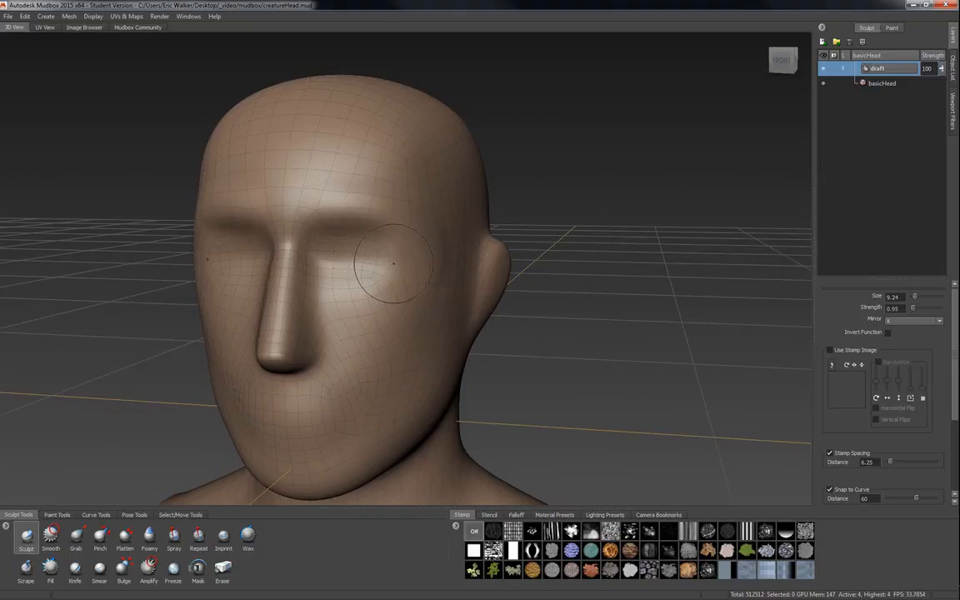
mouse_move(364, 220)
mouse_down()
mouse_move(364, 210)
mouse_move(250, 196)
mouse_move(356, 212)
mouse_move(275, 179)
mouse_move(280, 158)
mouse_move(308, 175)
mouse_up()
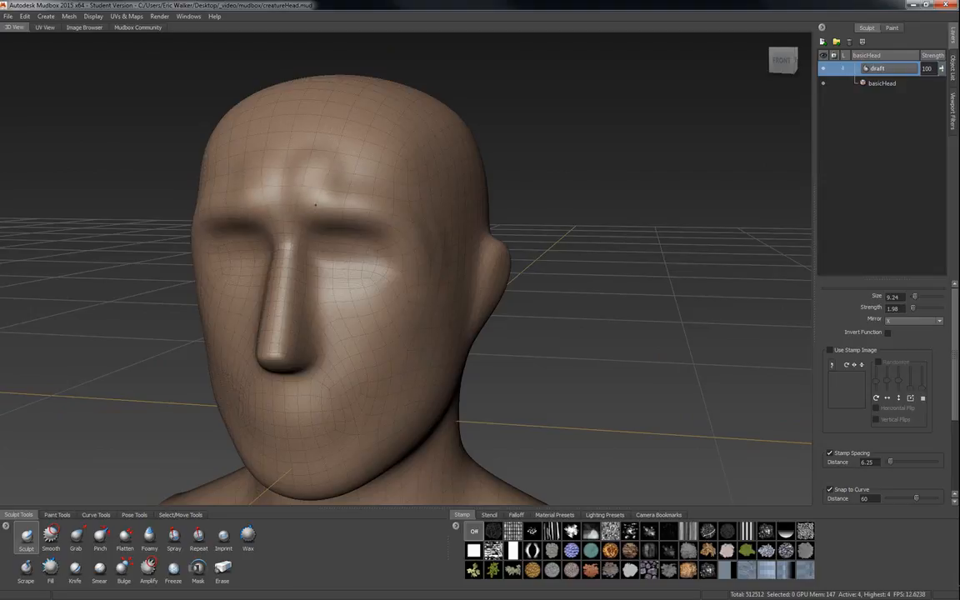
drag(341, 209, 396, 219)
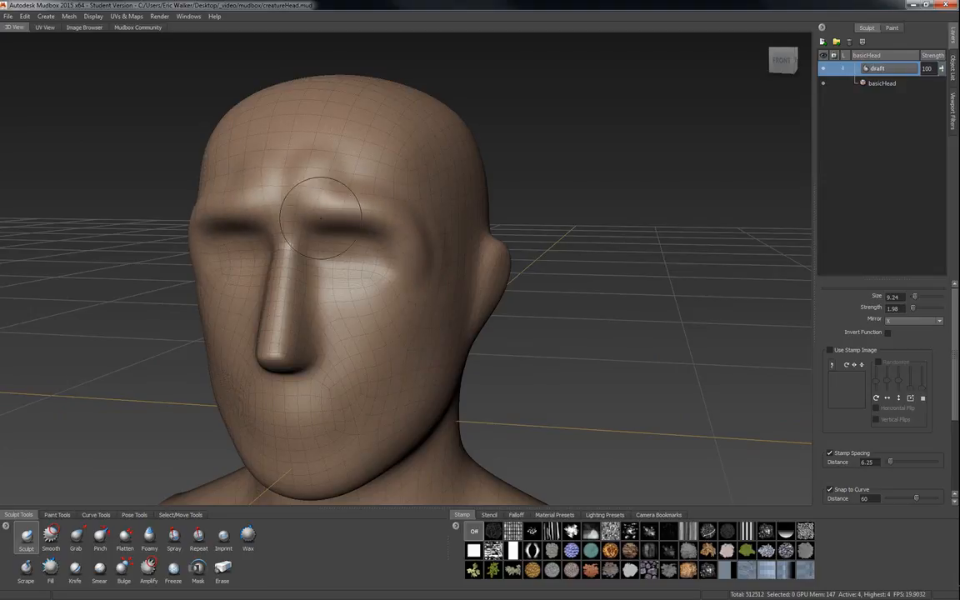
mouse_move(317, 210)
mouse_down()
mouse_move(341, 195)
mouse_move(415, 249)
mouse_up()
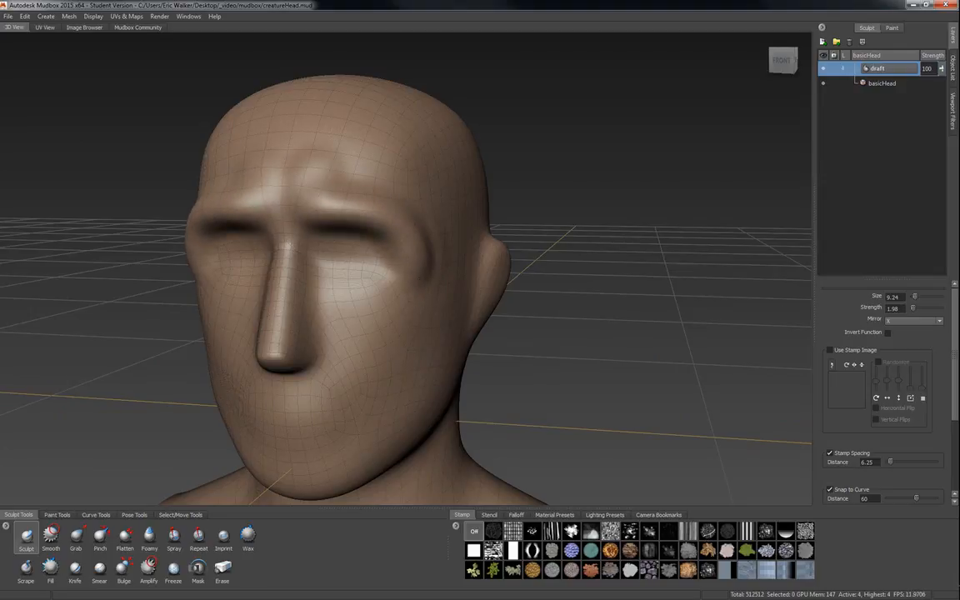
mouse_move(372, 315)
alt+mouse_down()
mouse_move(302, 305)
mouse_move(335, 268)
mouse_move(329, 241)
mouse_move(390, 252)
mouse_move(387, 233)
mouse_move(418, 250)
mouse_move(433, 276)
alt+mouse_up()
mouse_move(340, 189)
mouse_down()
mouse_move(446, 229)
mouse_move(478, 265)
mouse_up()
alt+drag(495, 305, 585, 304)
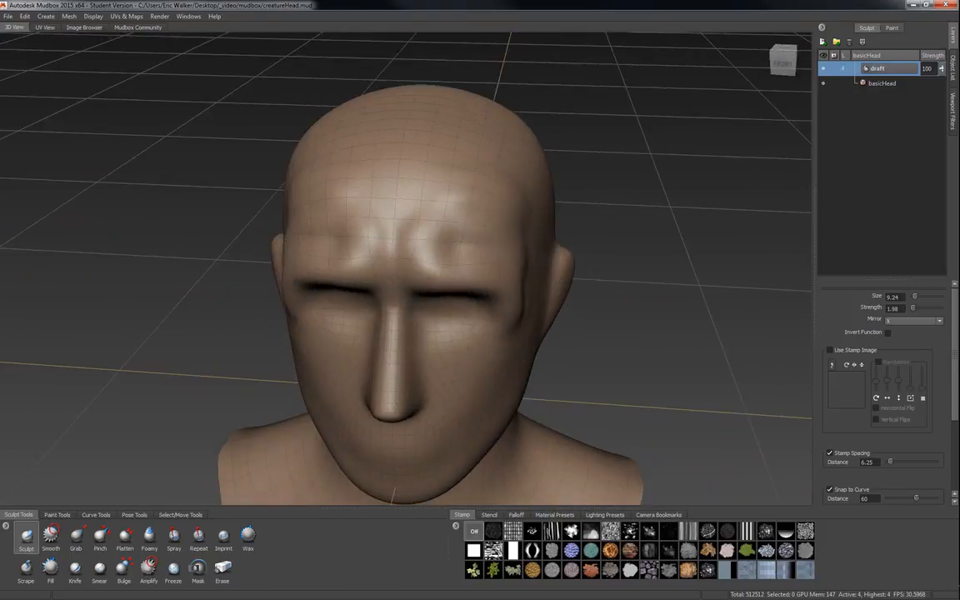
Extend the brow ridges upward and outward across the forehead.
mouse_move(478, 220)
alt+mouse_down()
mouse_move(430, 171)
mouse_move(440, 173)
alt+mouse_up()
alt+right_drag(443, 229, 448, 274)
alt+drag(449, 274, 387, 279)
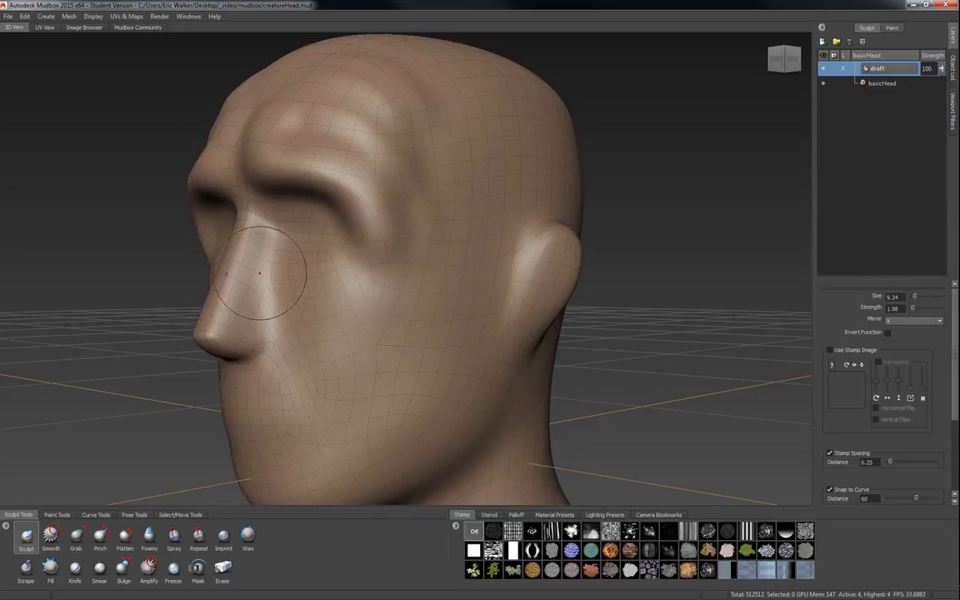
mouse_move(460, 305)
alt+right_down()
mouse_move(440, 288)
mouse_move(454, 321)
alt+right_up()
alt+middle_drag(445, 319, 434, 296)
mouse_move(434, 296)
alt+mouse_down()
mouse_move(370, 311)
mouse_move(405, 299)
mouse_move(405, 285)
alt+mouse_up()
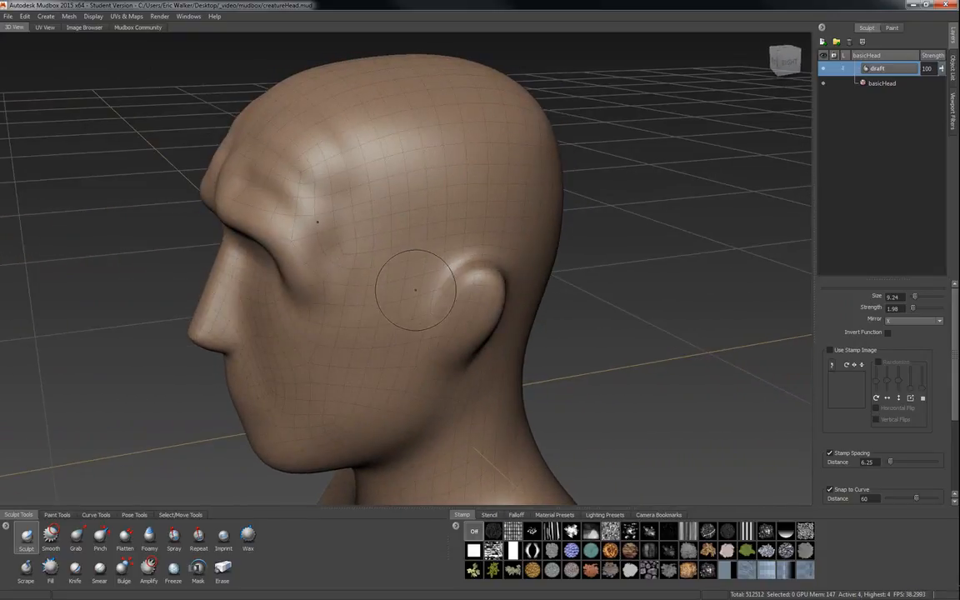
Sculpt ridges running from the brow back across the temples and cheeks toward the ears.
mouse_move(350, 268)
mouse_down()
mouse_move(320, 246)
mouse_move(304, 213)
mouse_move(398, 149)
mouse_move(397, 168)
mouse_move(349, 177)
mouse_move(341, 153)
mouse_move(404, 142)
mouse_move(527, 198)
mouse_move(506, 197)
mouse_up()
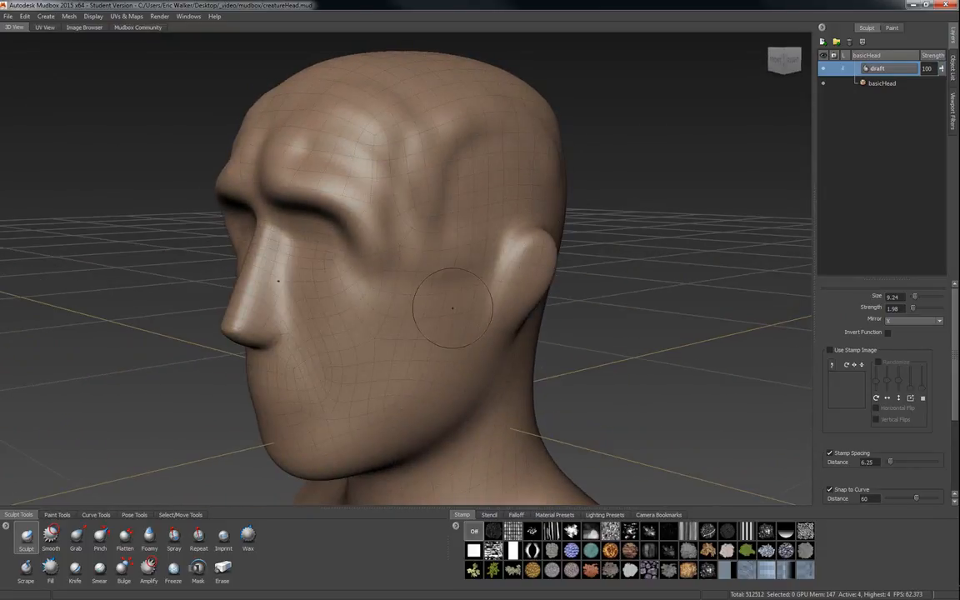
alt+drag(388, 317, 556, 317)
drag(525, 271, 500, 369)
alt+drag(338, 394, 442, 242)
drag(484, 271, 444, 337)
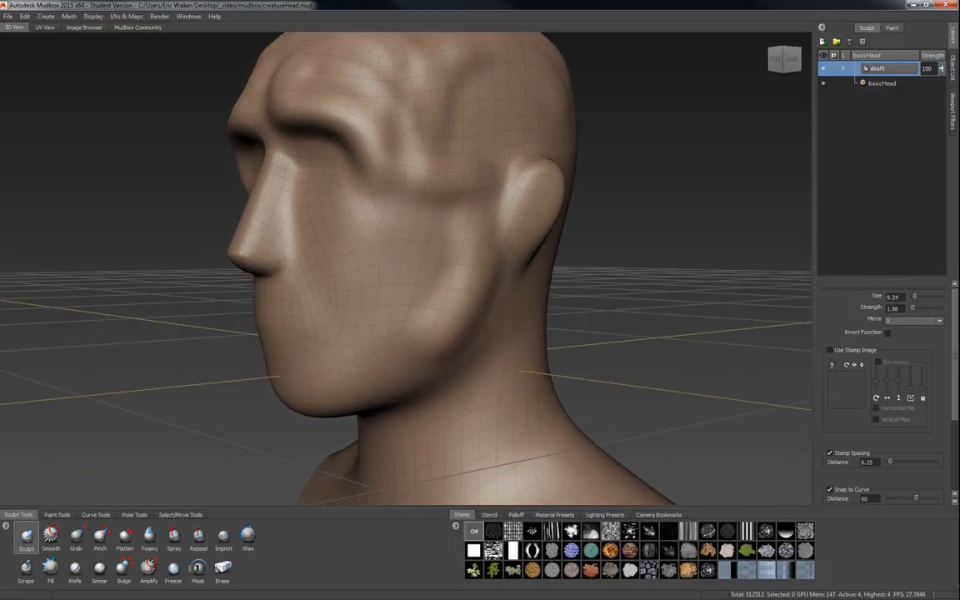
mouse_move(463, 248)
mouse_down()
mouse_move(449, 279)
mouse_move(381, 330)
mouse_up()
mouse_move(493, 377)
alt+mouse_down()
mouse_move(575, 393)
mouse_move(597, 267)
alt+mouse_up()
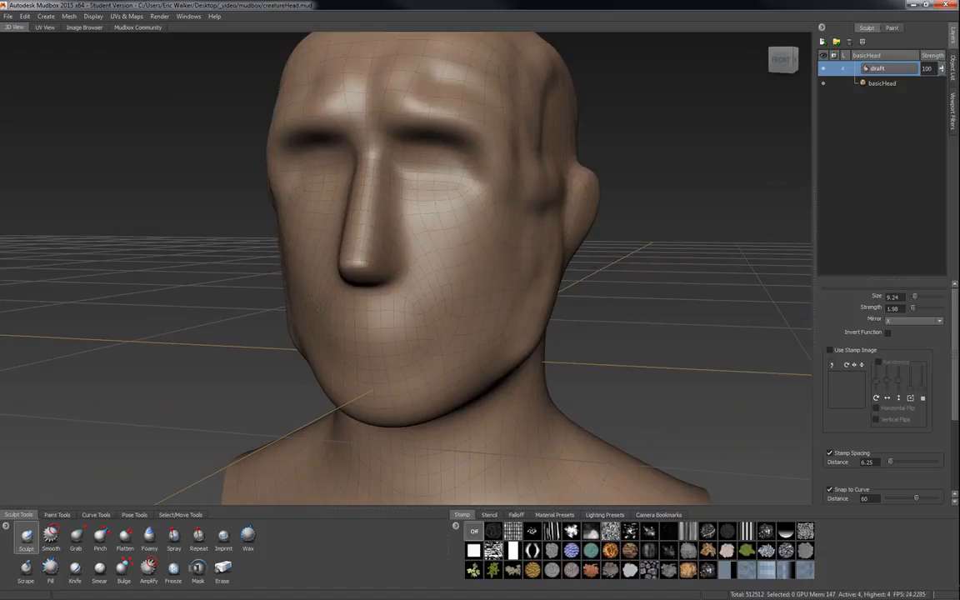
Switch to the Grab brush and enlarge it to about 45.68.
alt+drag(466, 333, 513, 331)
alt+right_drag(512, 331, 490, 329)
mouse_move(490, 329)
alt+mouse_down()
mouse_move(491, 301)
mouse_move(489, 310)
alt+mouse_up()
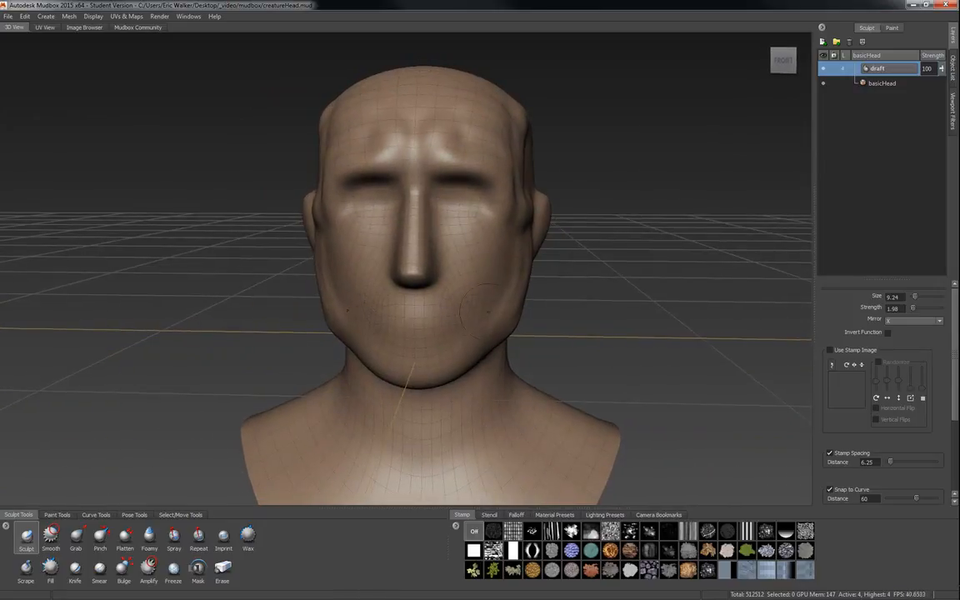
click(76, 538)
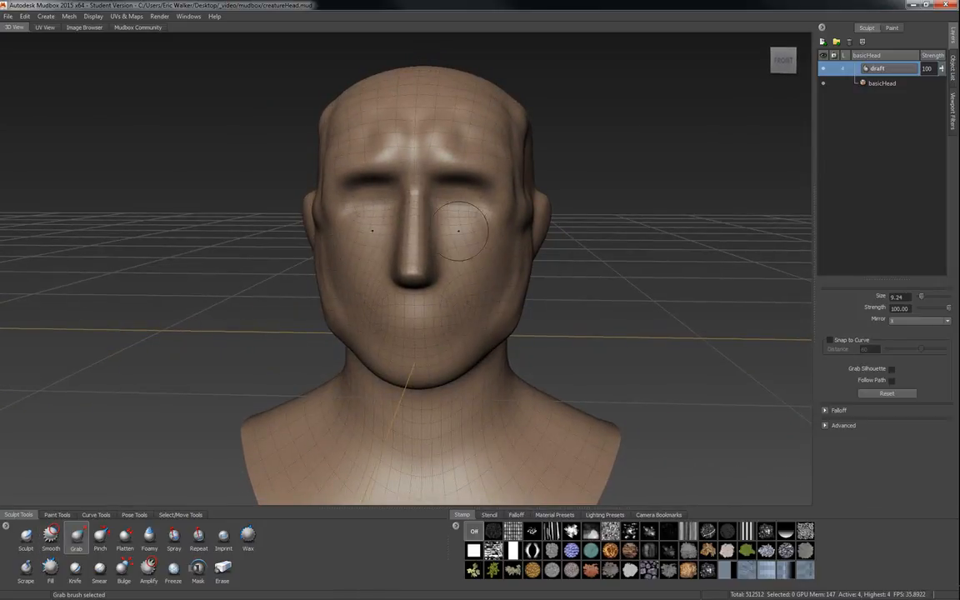
key(b)
drag(488, 241, 610, 177)
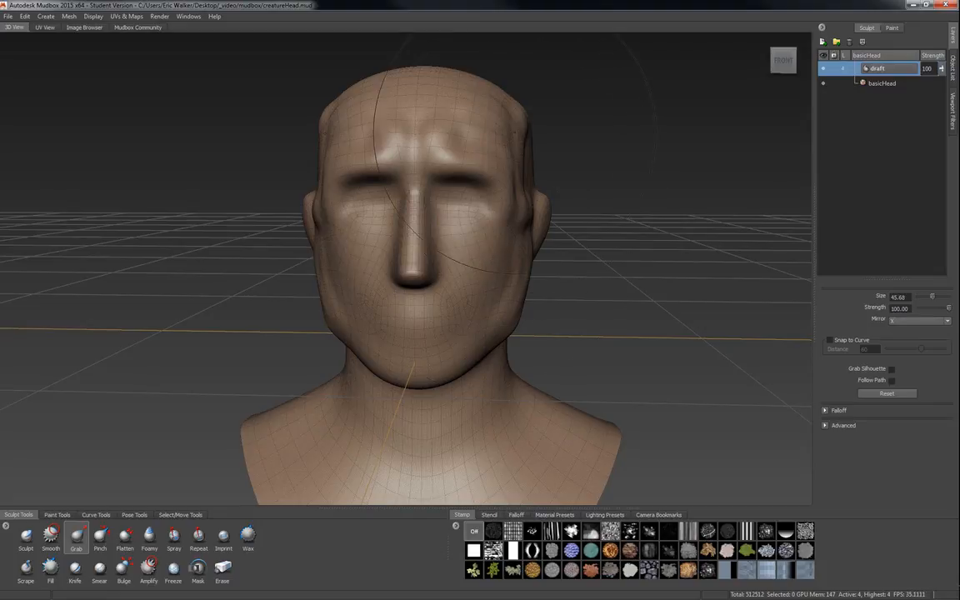
Reshape the head's profile with the Grab brush, pulling the nose, jaw and back of the skull.
drag(474, 140, 472, 122)
mouse_move(582, 246)
alt+mouse_down()
mouse_move(416, 275)
mouse_move(304, 317)
alt+mouse_up()
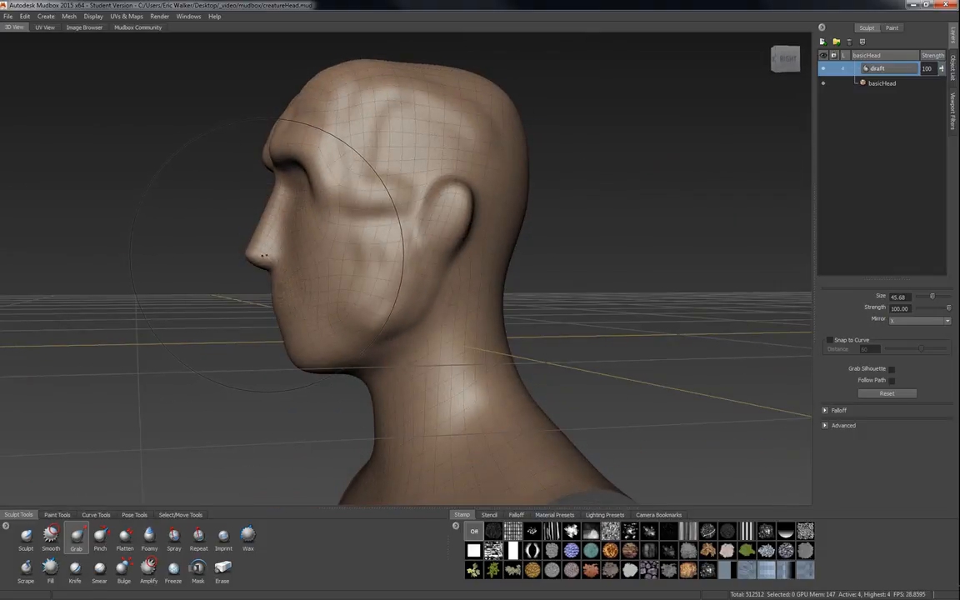
drag(265, 258, 254, 264)
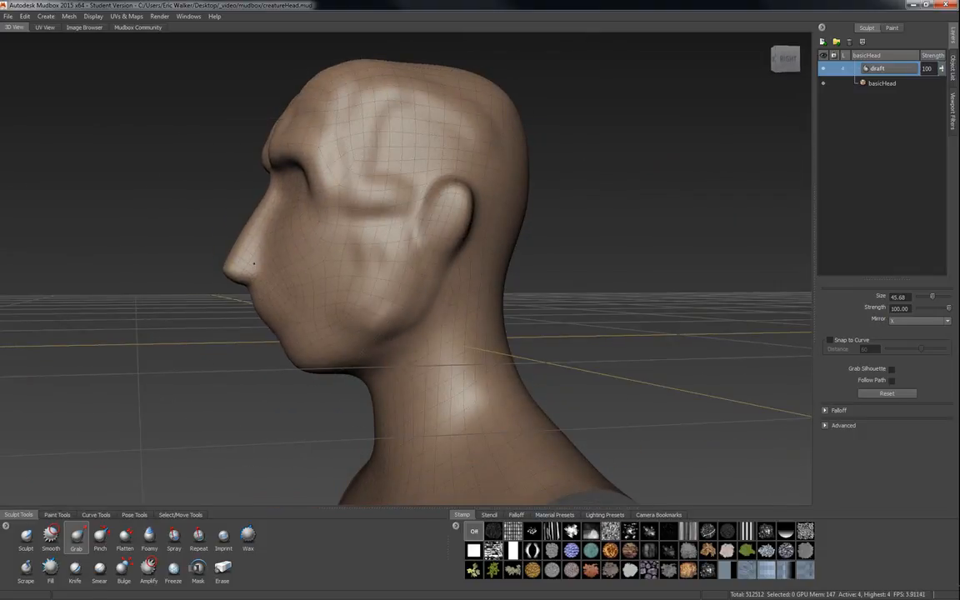
drag(304, 358, 312, 391)
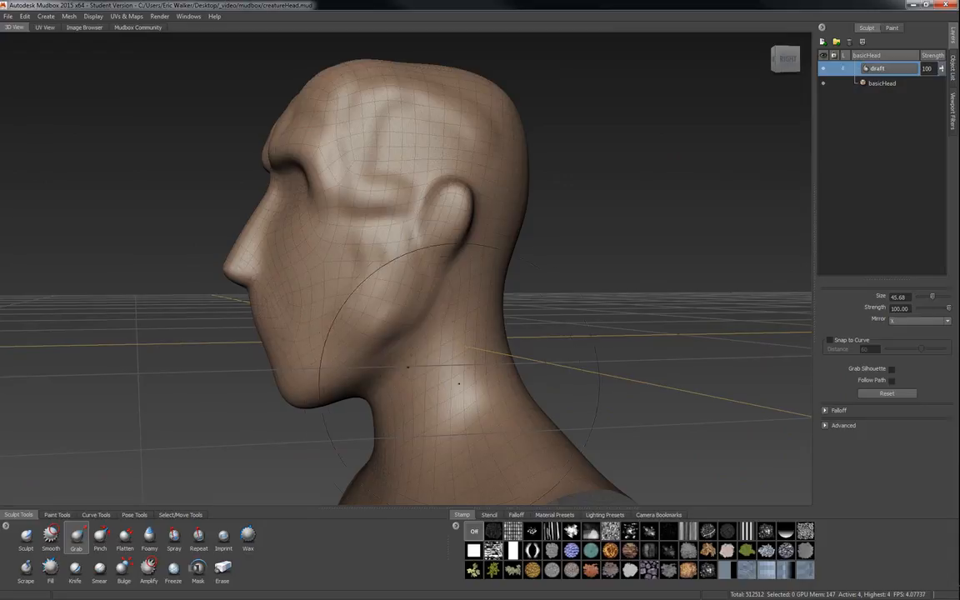
alt+drag(523, 289, 492, 274)
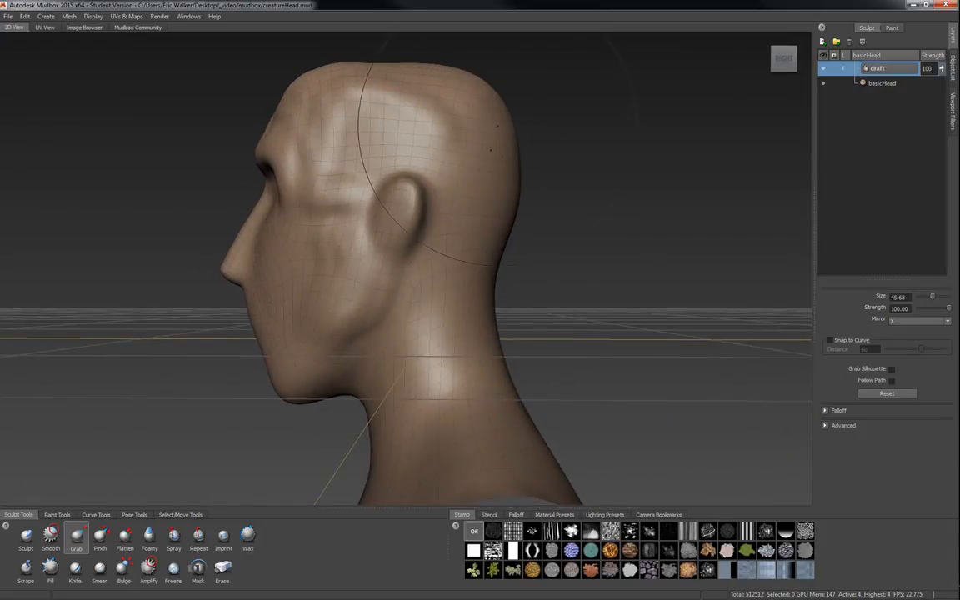
Pull the back of the skull and the back of the neck outward with the Grab brush.
drag(496, 113, 500, 109)
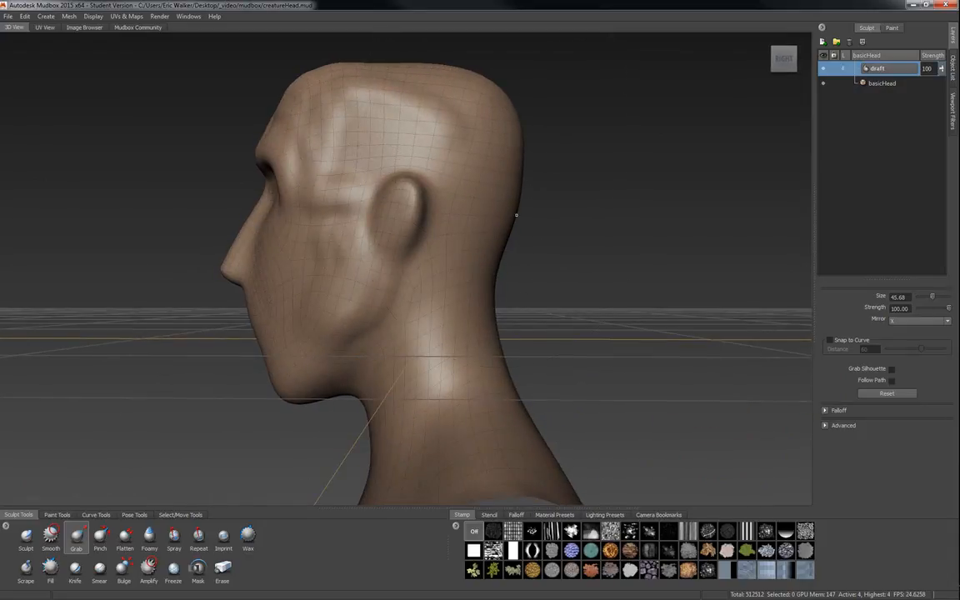
drag(495, 226, 518, 218)
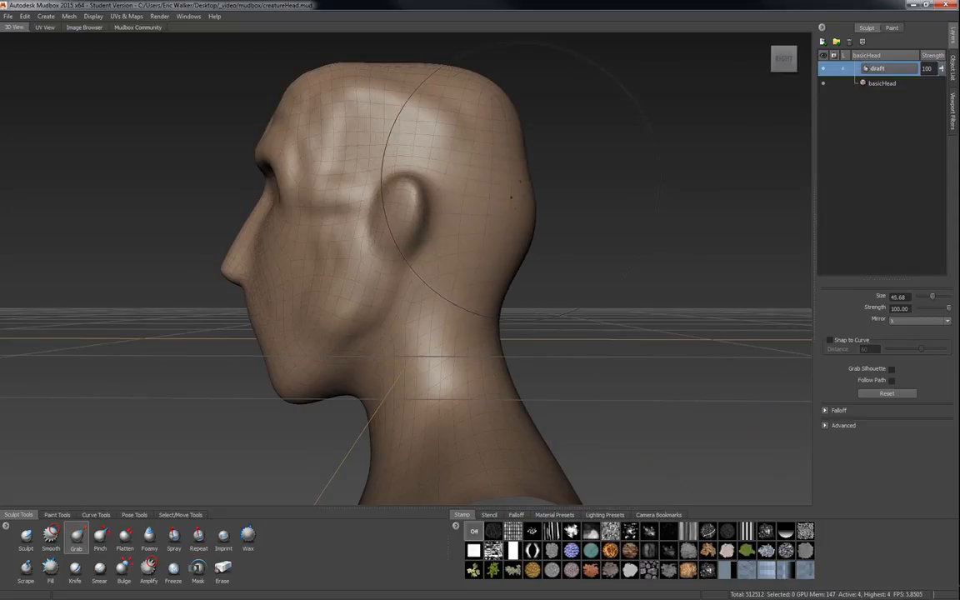
drag(487, 349, 552, 352)
alt+drag(467, 367, 293, 399)
alt+middle_drag(309, 426, 377, 378)
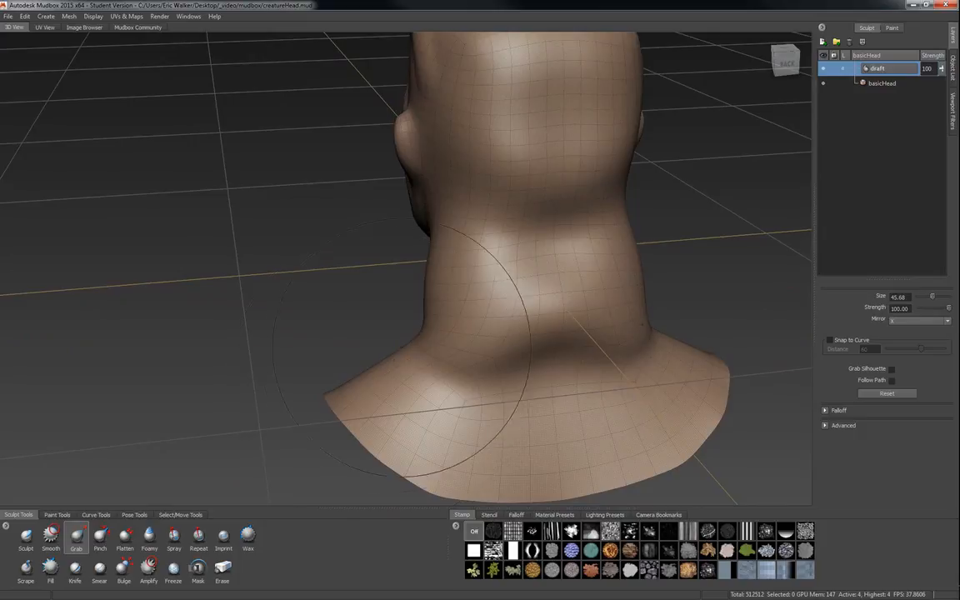
mouse_move(415, 338)
mouse_down()
mouse_move(371, 337)
mouse_move(549, 376)
mouse_up()
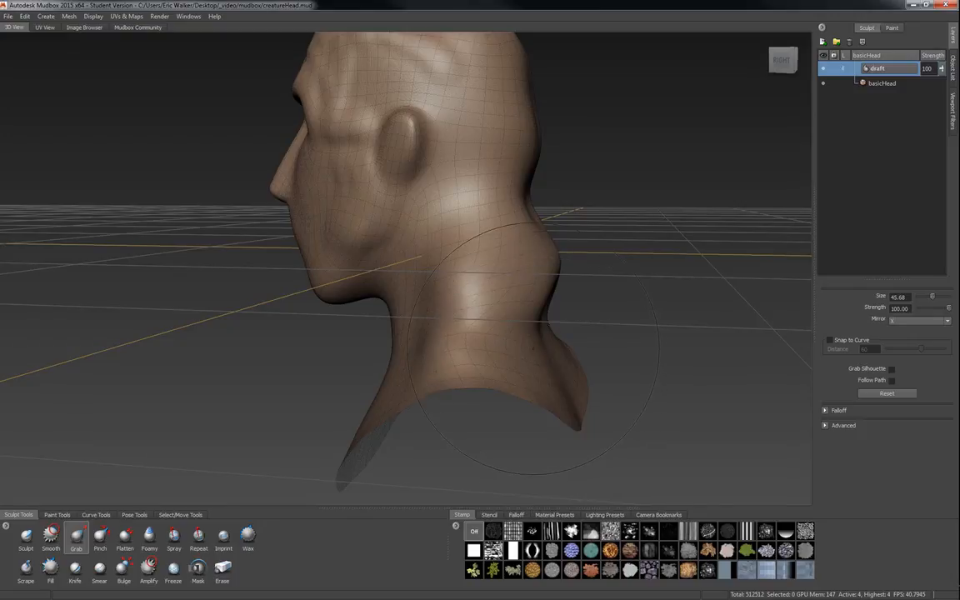
mouse_move(534, 337)
mouse_down()
mouse_move(573, 328)
mouse_move(540, 377)
mouse_move(507, 385)
mouse_move(627, 387)
mouse_move(567, 376)
mouse_up()
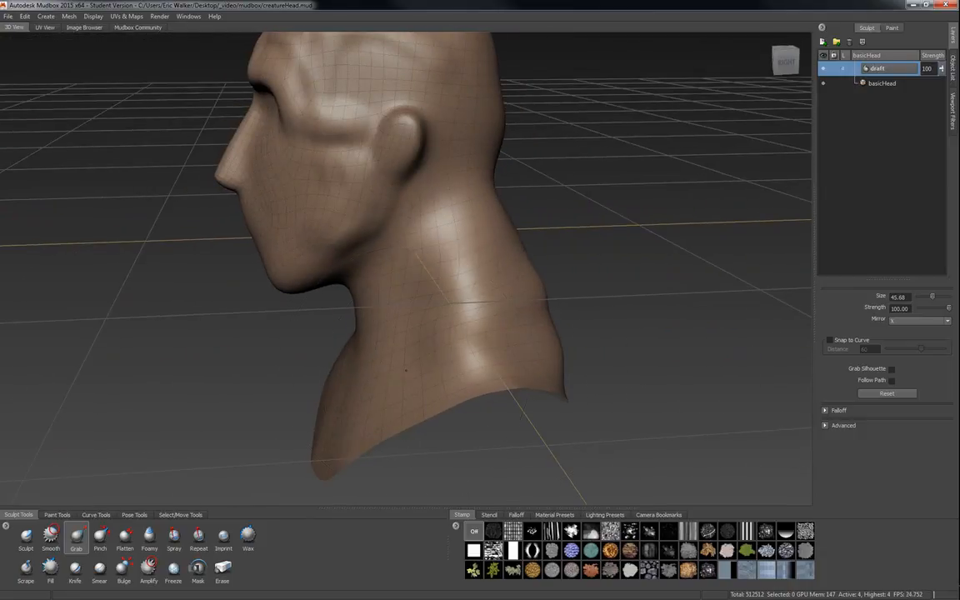
Reshape the throat and the base of the neck with the Grab brush, undoing the last pull.
drag(406, 370, 390, 376)
mouse_move(347, 408)
alt+mouse_down()
mouse_move(314, 432)
mouse_move(305, 417)
mouse_move(293, 420)
mouse_move(324, 431)
mouse_move(317, 428)
alt+mouse_up()
mouse_move(329, 369)
mouse_down()
mouse_move(294, 334)
mouse_move(386, 403)
mouse_move(322, 417)
mouse_up()
drag(418, 413, 424, 404)
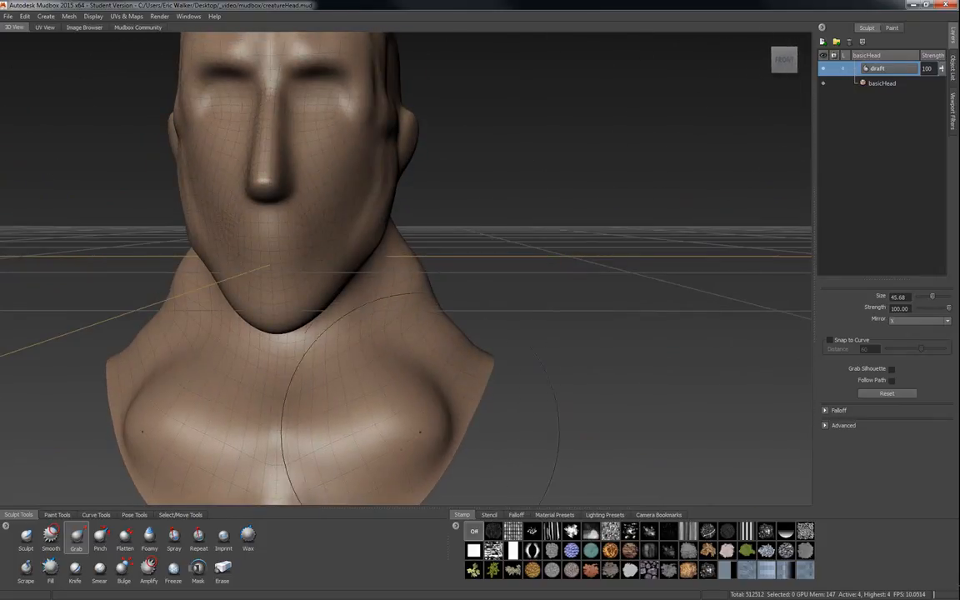
drag(353, 456, 375, 451)
drag(459, 374, 480, 350)
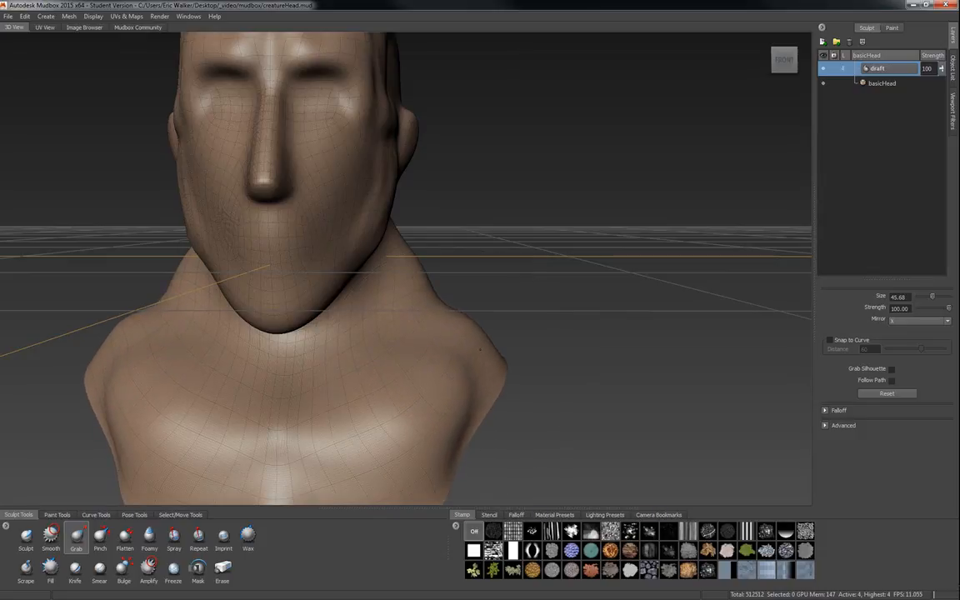
drag(438, 303, 460, 285)
key(ctrl+z)
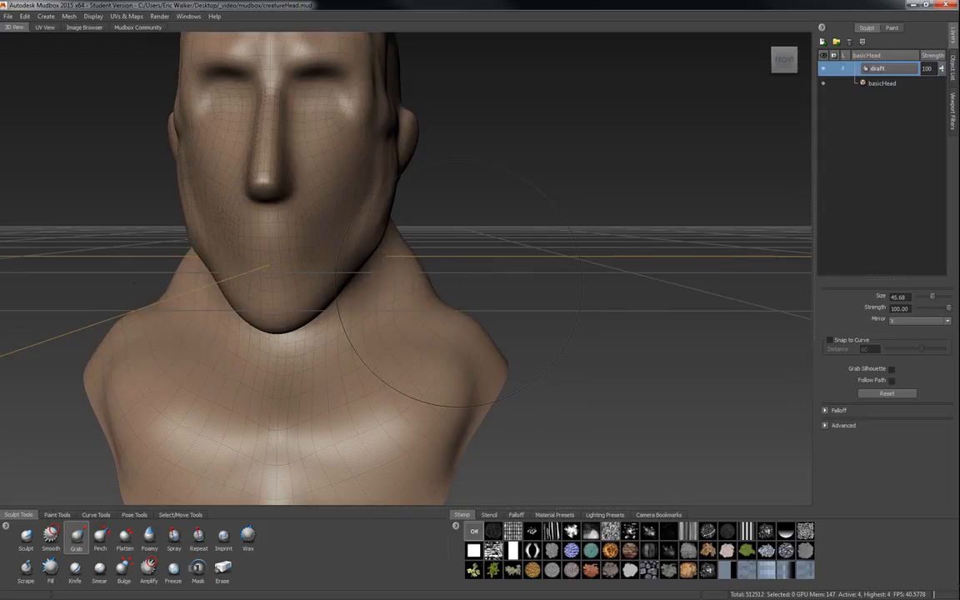
Reduce the Grab brush to about 26 and pull the shoulder tops, undoing the last pull.
mouse_move(441, 297)
mouse_down()
mouse_move(442, 307)
mouse_move(412, 283)
mouse_move(465, 315)
mouse_move(483, 261)
mouse_up()
drag(438, 303, 454, 294)
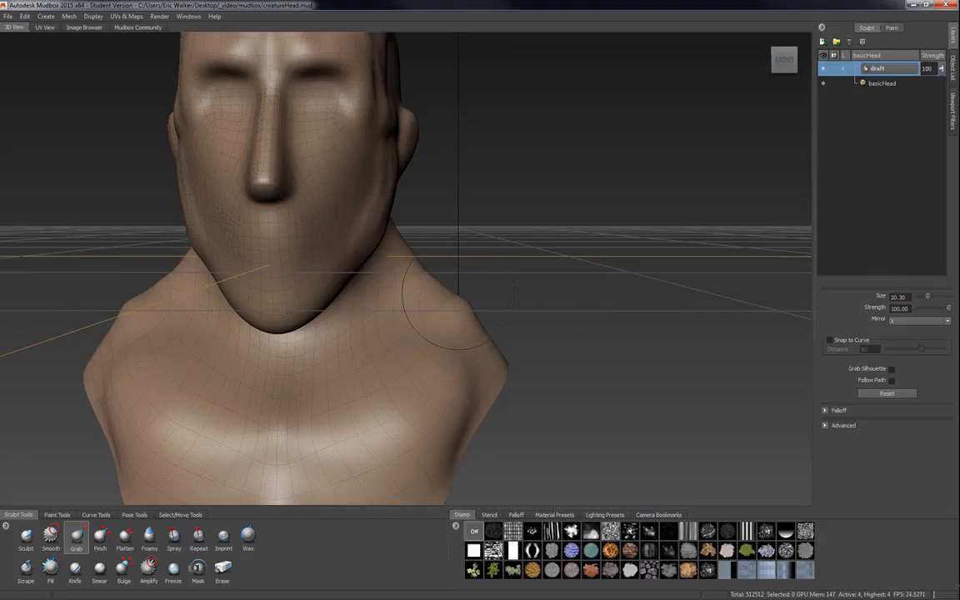
drag(420, 310, 440, 282)
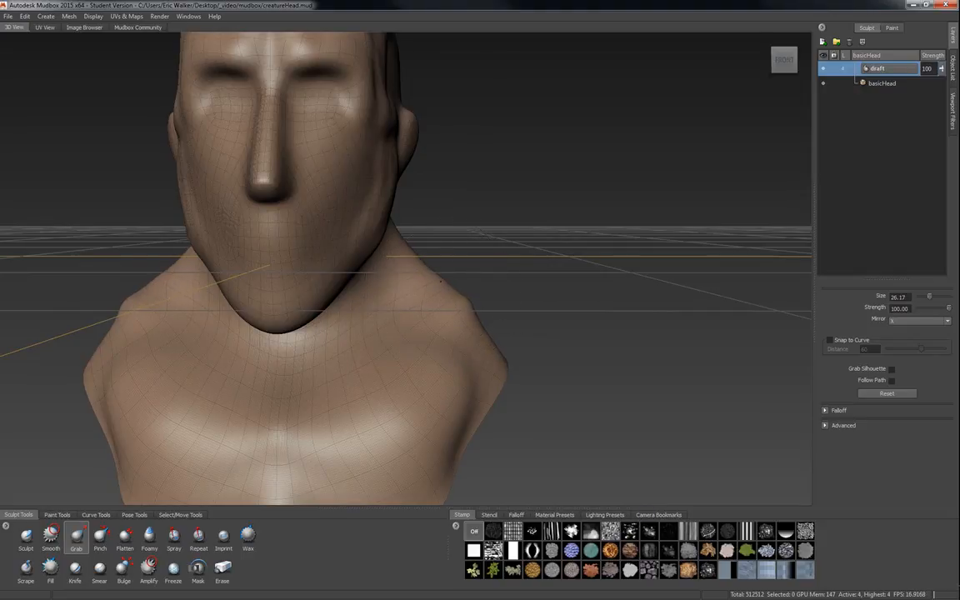
drag(471, 325, 482, 314)
mouse_move(531, 352)
alt+mouse_down()
mouse_move(472, 385)
mouse_move(417, 353)
mouse_move(422, 363)
alt+mouse_up()
mouse_move(481, 325)
mouse_down()
mouse_move(517, 326)
mouse_move(526, 357)
mouse_move(541, 345)
mouse_up()
key(ctrl+z)
Resize the Grab brush to about 32.68 and toggle the draft layer off and on to compare with the base head.
key(b)
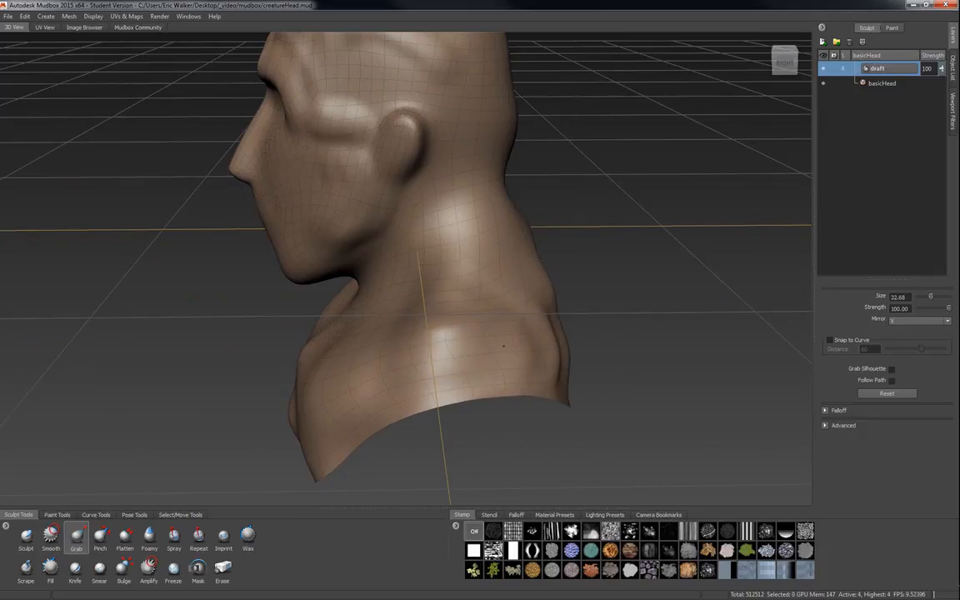
mouse_move(382, 294)
alt+mouse_down()
mouse_move(425, 265)
mouse_move(508, 241)
mouse_move(600, 259)
alt+mouse_up()
alt+drag(509, 265, 597, 278)
alt+right_drag(597, 278, 508, 278)
alt+drag(508, 278, 479, 280)
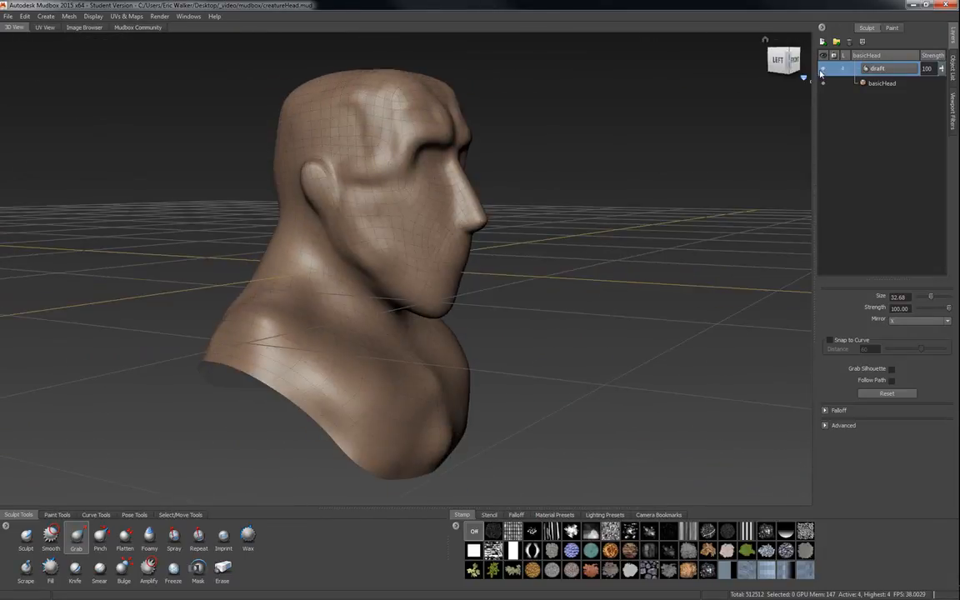
click(823, 69)
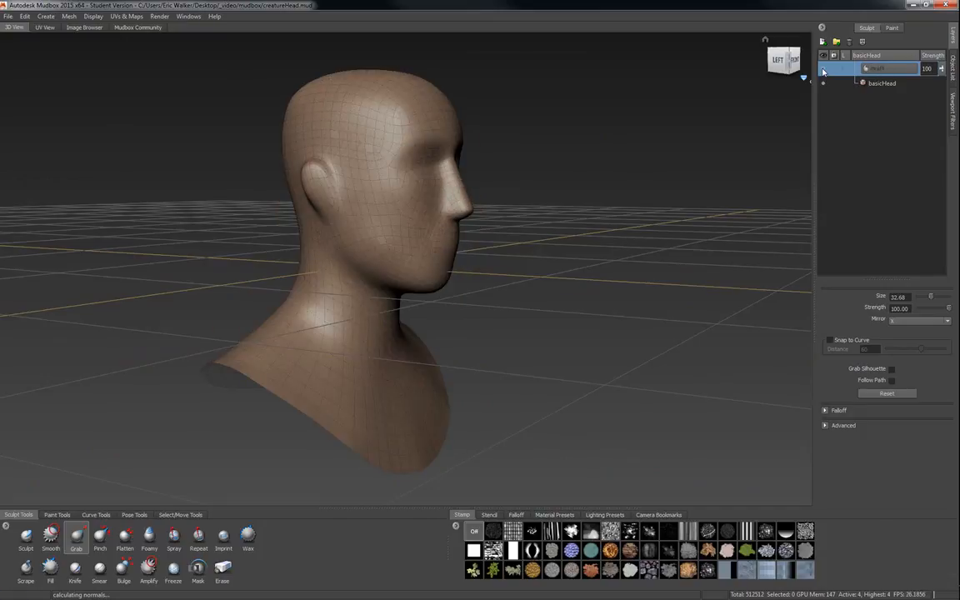
click(823, 70)
click(823, 70)
click(823, 71)
Broaden the shoulders and reshape the lower jaw into a narrower point with the Grab brush.
mouse_move(561, 316)
alt+mouse_down()
mouse_move(454, 366)
mouse_move(285, 348)
alt+mouse_up()
alt+middle_drag(394, 293, 449, 323)
alt+right_drag(321, 333, 404, 345)
mouse_move(406, 341)
alt+mouse_down()
mouse_move(500, 348)
mouse_move(462, 353)
mouse_move(478, 353)
alt+mouse_up()
alt+middle_drag(483, 354, 513, 360)
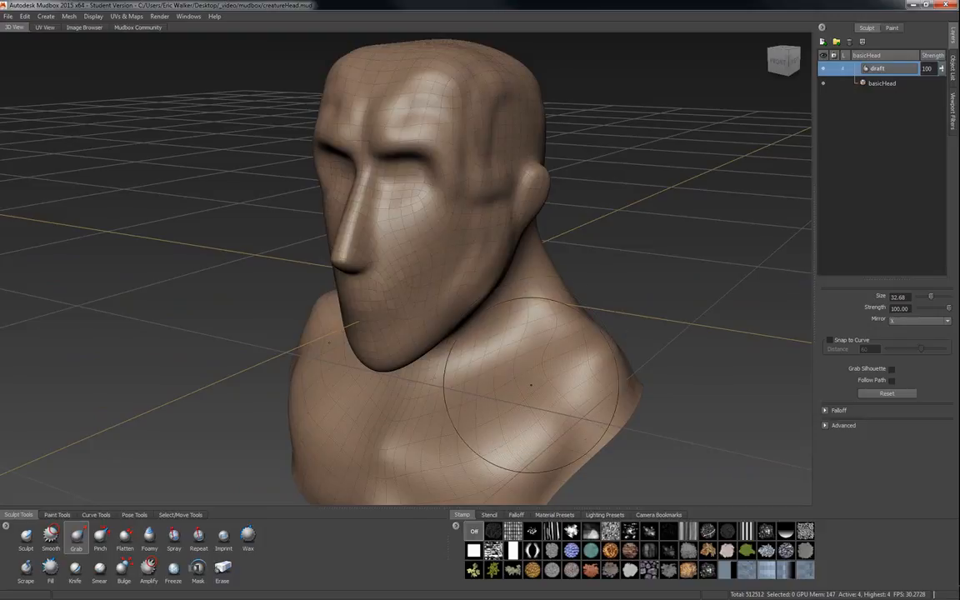
alt+drag(459, 409, 488, 408)
alt+right_drag(453, 327, 478, 331)
alt+middle_drag(469, 326, 511, 389)
mouse_move(489, 326)
alt+mouse_down()
mouse_move(464, 324)
mouse_move(505, 325)
alt+mouse_up()
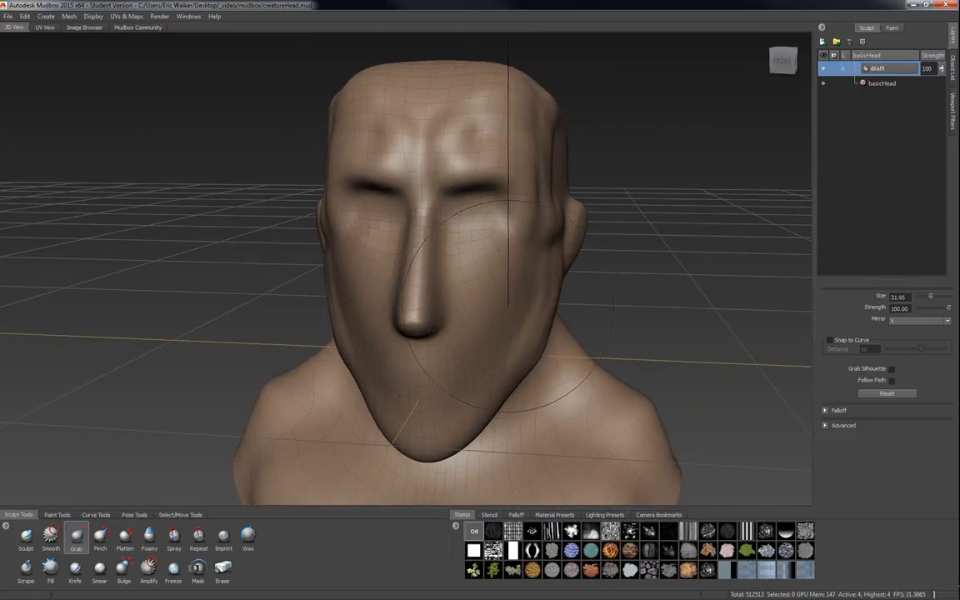
Switch to the Sculpt brush at about 6.72 size and carve horizontal ridges across the cheek in front of the ear.
click(26, 536)
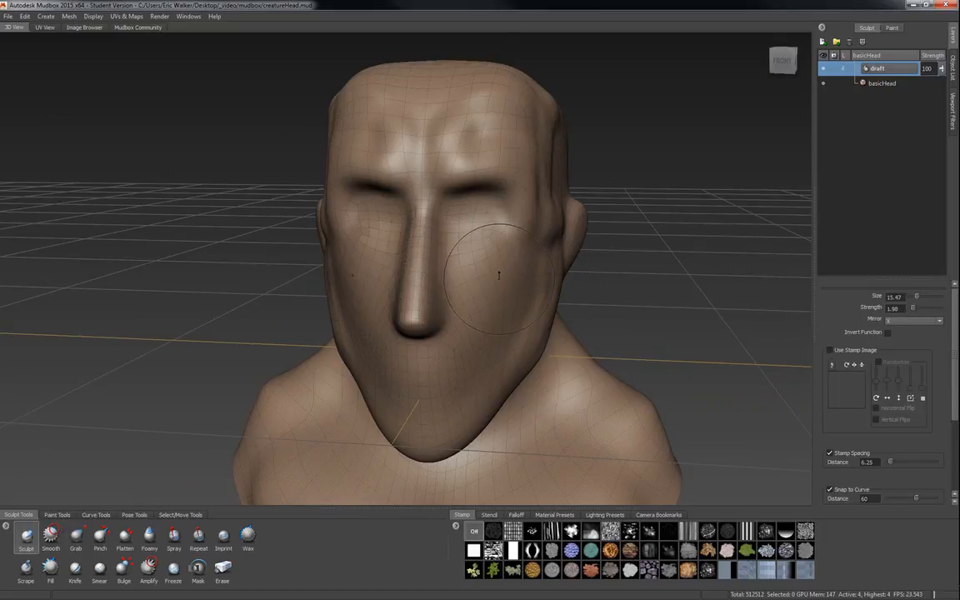
alt+drag(521, 287, 467, 300)
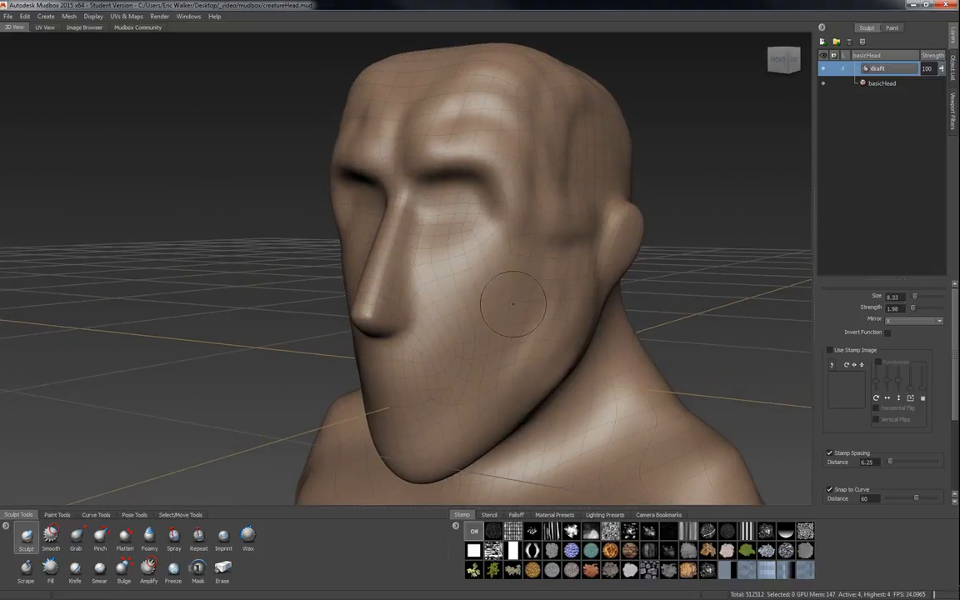
alt+drag(465, 379, 594, 291)
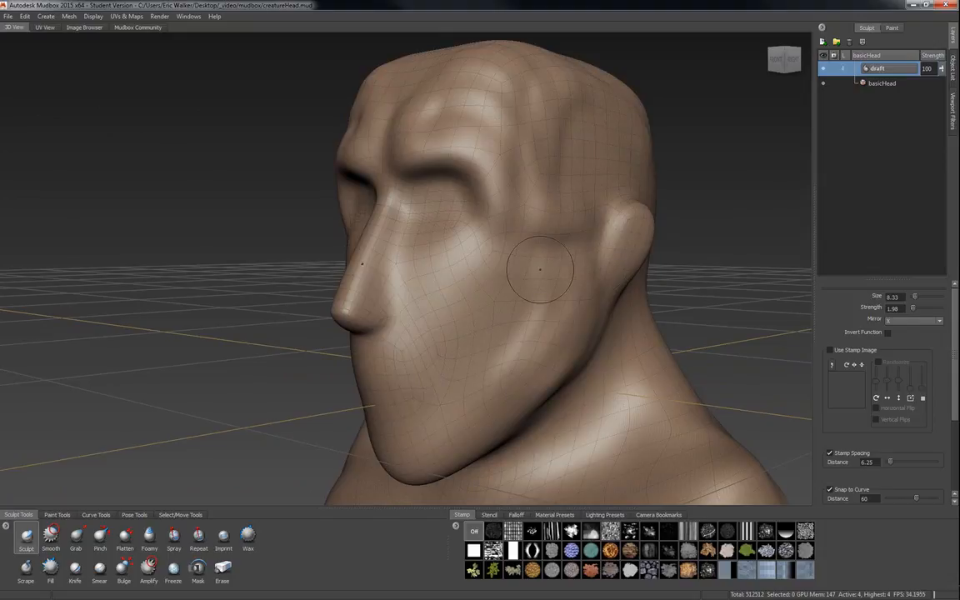
mouse_move(540, 265)
mouse_down()
mouse_move(529, 266)
mouse_move(566, 261)
mouse_up()
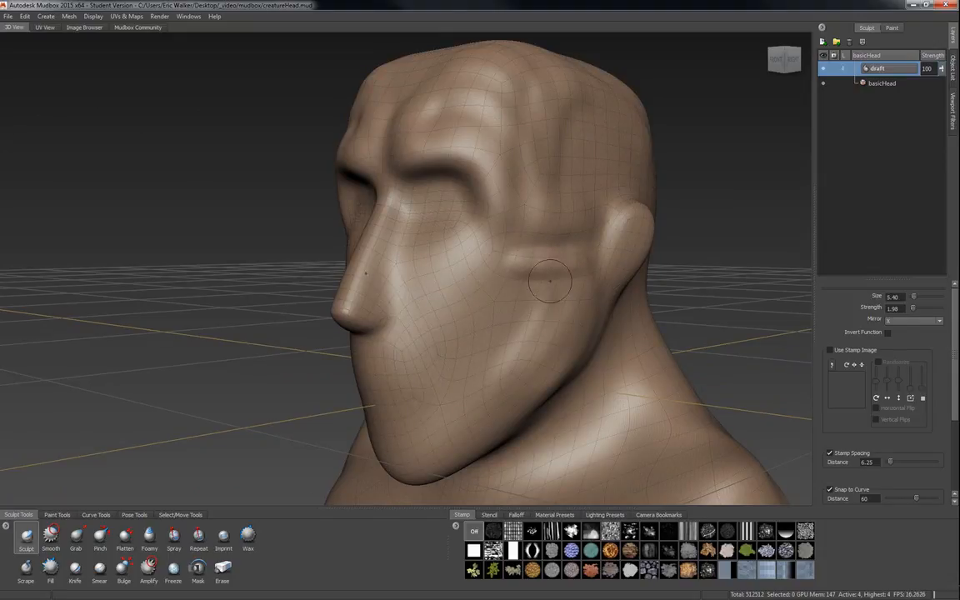
mouse_move(512, 286)
mouse_down()
mouse_move(579, 288)
mouse_move(543, 288)
mouse_move(522, 306)
mouse_move(573, 328)
mouse_up()
drag(498, 332, 557, 367)
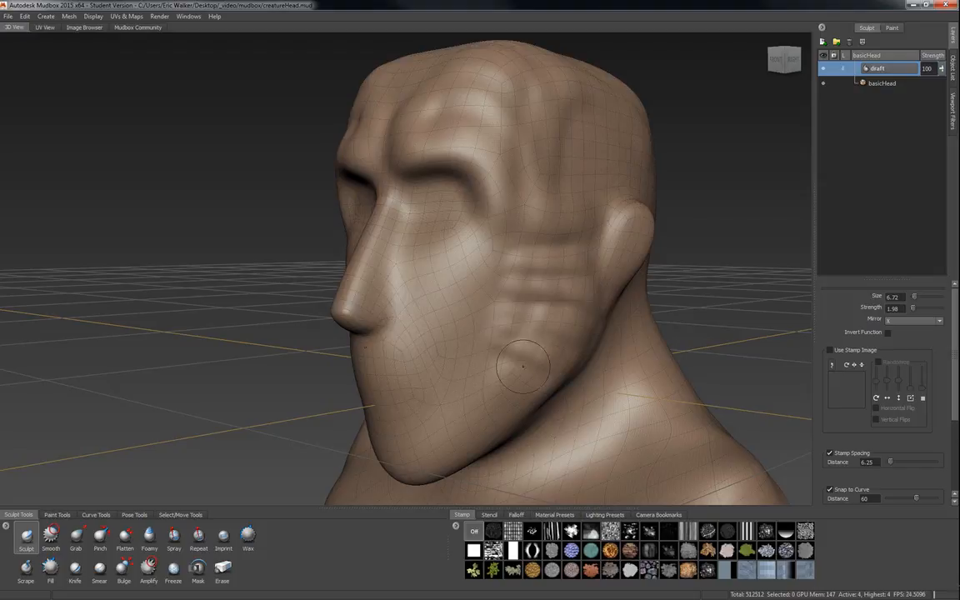
drag(492, 356, 534, 385)
drag(479, 372, 509, 398)
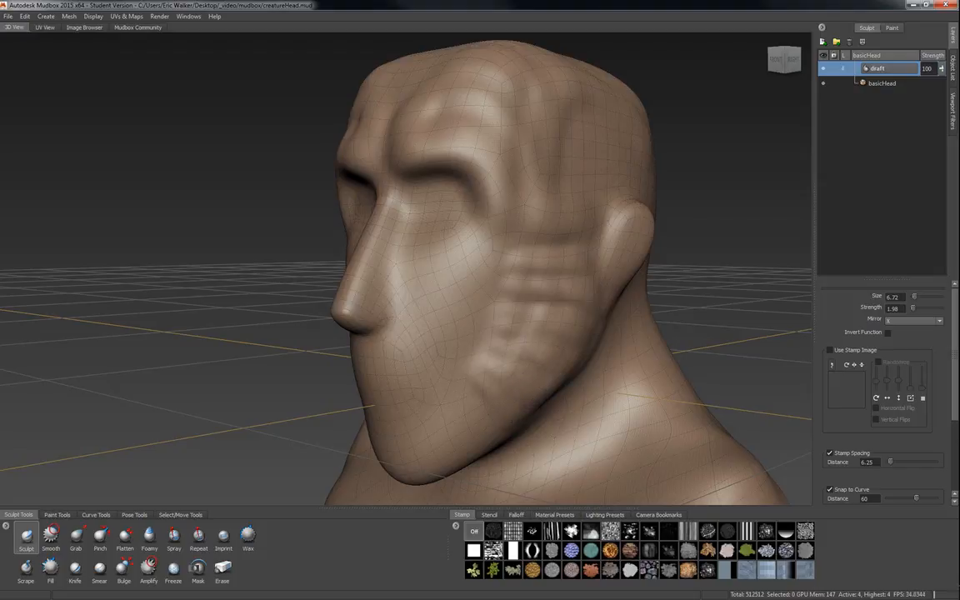
Build up a rounded bulge beneath the chin with the Sculpt brush.
mouse_move(413, 337)
mouse_down()
mouse_move(483, 424)
mouse_move(553, 404)
mouse_up()
alt+middle_drag(553, 405, 602, 350)
mouse_move(493, 379)
mouse_down()
mouse_move(492, 405)
mouse_move(525, 395)
mouse_up()
mouse_move(515, 357)
mouse_down()
mouse_move(516, 395)
mouse_move(505, 385)
mouse_move(510, 407)
mouse_move(500, 409)
mouse_move(466, 407)
mouse_move(413, 349)
mouse_move(414, 375)
mouse_up()
mouse_move(415, 323)
mouse_down()
mouse_move(439, 370)
mouse_move(457, 359)
mouse_move(397, 347)
mouse_move(504, 398)
mouse_move(510, 417)
mouse_up()
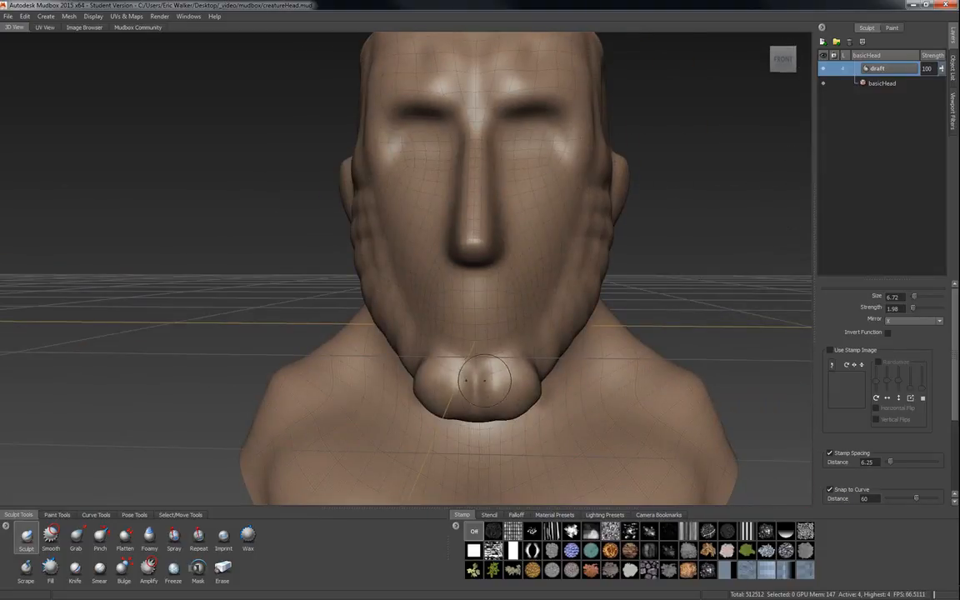
drag(484, 383, 490, 410)
mouse_move(574, 388)
alt+mouse_down()
mouse_move(611, 346)
mouse_move(564, 256)
alt+mouse_up()
drag(554, 374, 476, 435)
Sculpt folds around the neck below the jaw.
mouse_move(573, 240)
mouse_down()
mouse_move(492, 350)
mouse_move(420, 390)
mouse_up()
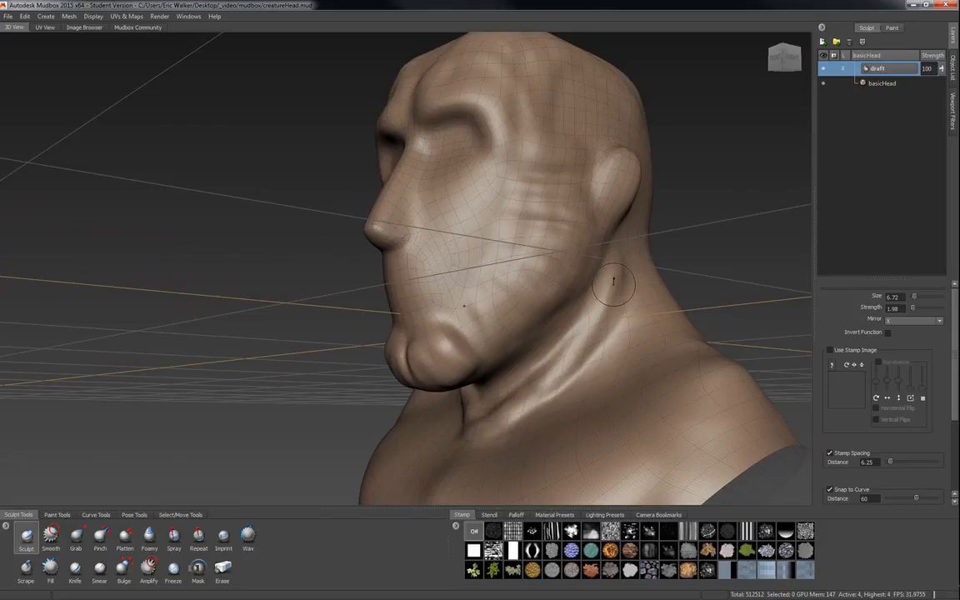
mouse_move(575, 246)
mouse_down()
mouse_move(545, 275)
mouse_move(521, 333)
mouse_move(471, 370)
mouse_move(450, 404)
mouse_up()
mouse_move(621, 376)
alt+mouse_down()
mouse_move(569, 318)
mouse_move(504, 321)
mouse_move(421, 371)
alt+mouse_up()
mouse_move(479, 418)
mouse_down()
mouse_move(537, 408)
mouse_move(573, 375)
mouse_move(611, 294)
mouse_move(511, 387)
mouse_move(537, 373)
mouse_move(542, 405)
mouse_move(540, 396)
mouse_up()
alt+drag(558, 294, 654, 285)
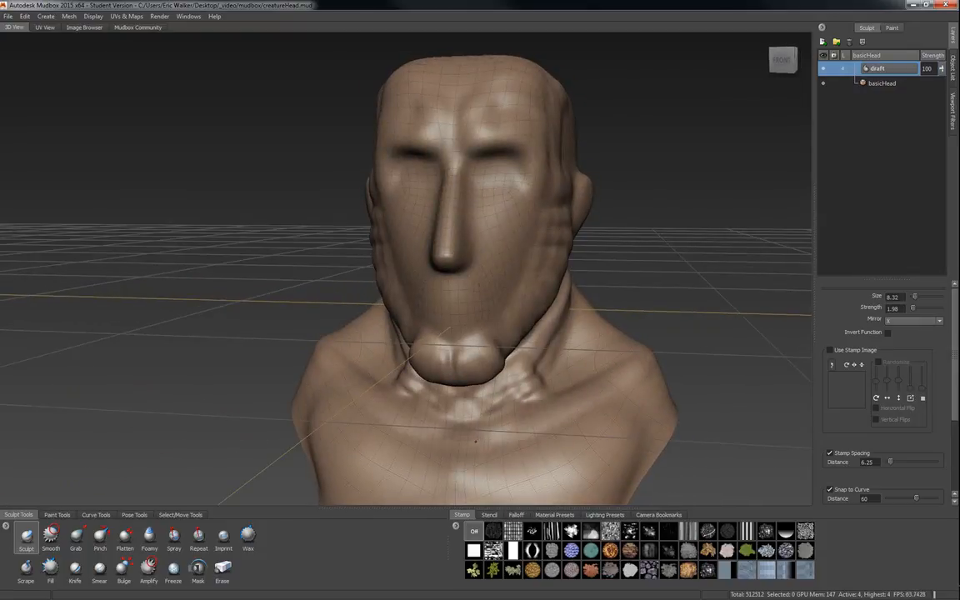
Enlarge the Sculpt brush to about 15.16 and raise muscle forms across the neck and chest.
mouse_move(482, 446)
mouse_down()
mouse_move(512, 432)
mouse_move(496, 449)
mouse_move(579, 406)
mouse_move(501, 445)
mouse_move(610, 406)
mouse_up()
alt+right_drag(600, 404, 518, 422)
alt+middle_drag(512, 426, 514, 379)
mouse_move(471, 333)
mouse_down()
mouse_move(456, 368)
mouse_move(516, 451)
mouse_up()
drag(492, 409, 510, 409)
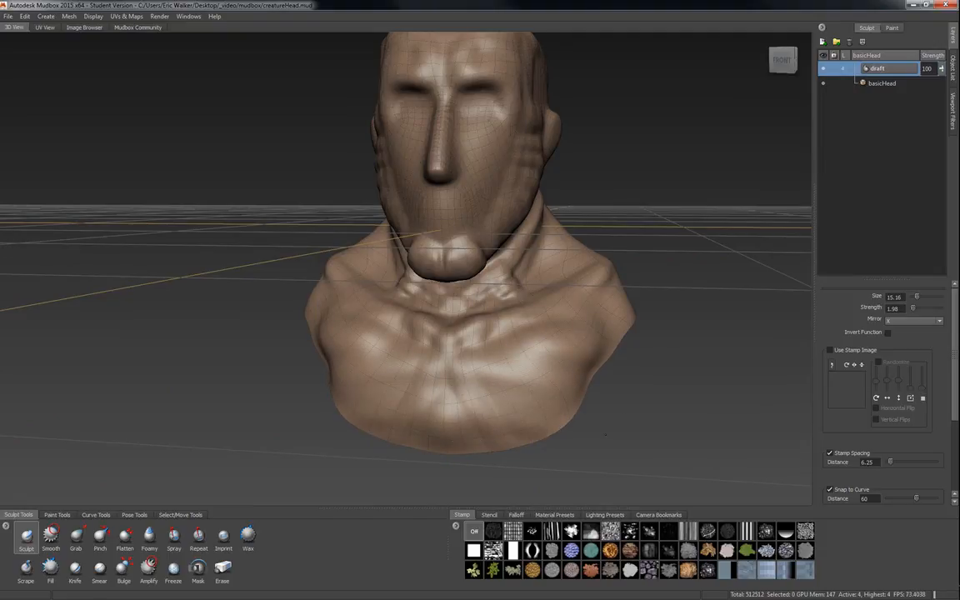
drag(450, 419, 592, 431)
drag(473, 450, 574, 431)
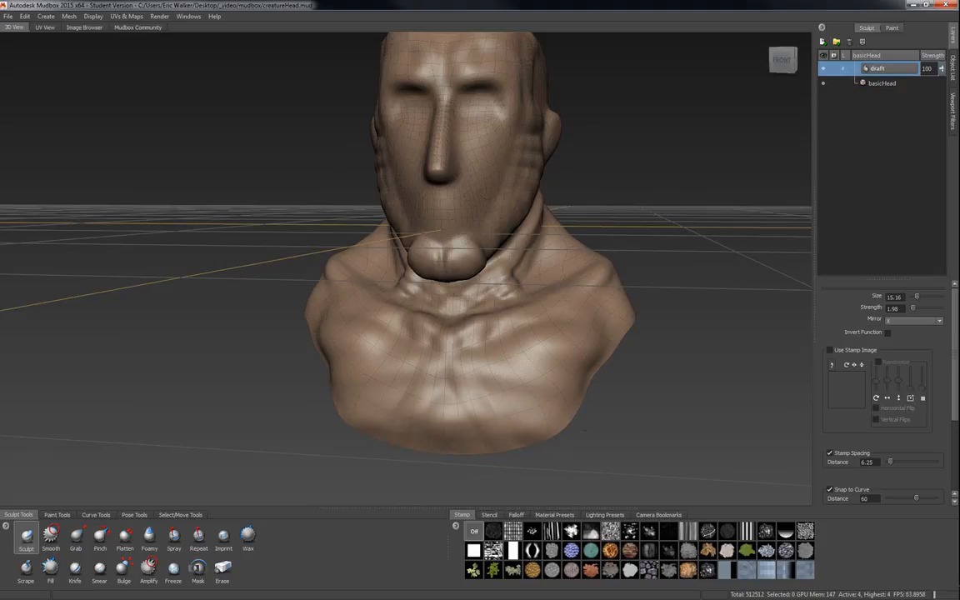
Add more bulges over the chest and front of the shoulder.
alt+drag(717, 349, 633, 350)
alt+right_drag(473, 270, 467, 343)
alt+drag(498, 354, 561, 444)
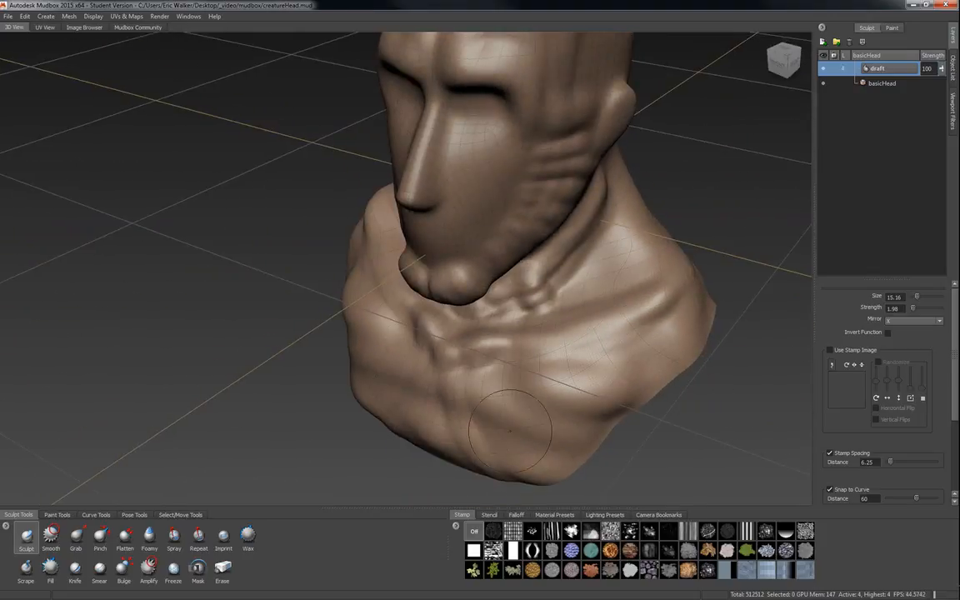
drag(472, 375, 567, 471)
drag(494, 450, 554, 473)
mouse_move(425, 382)
mouse_down()
mouse_move(611, 473)
mouse_move(615, 465)
mouse_up()
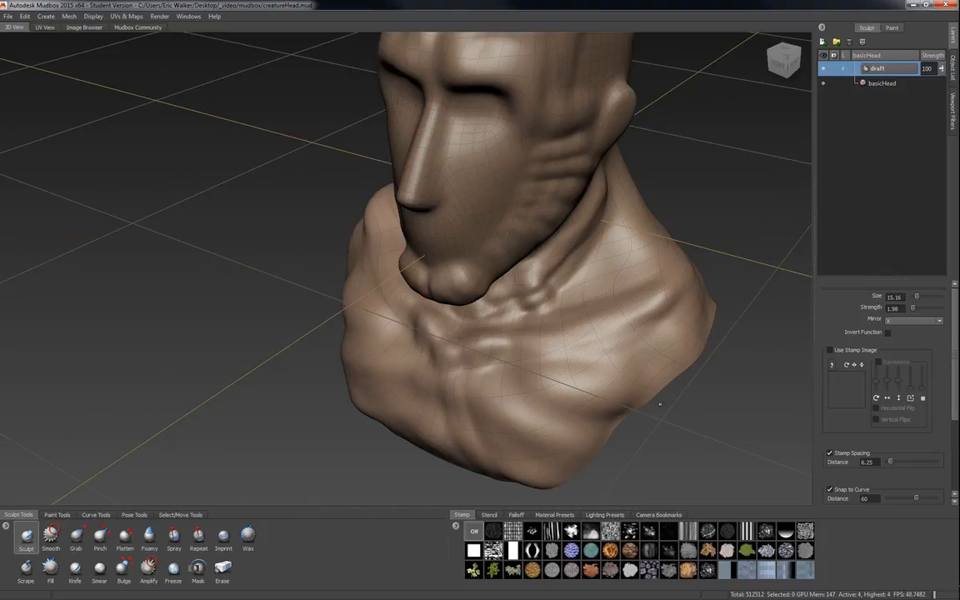
alt+drag(618, 373, 536, 305)
alt+middle_drag(537, 217, 548, 246)
alt+drag(548, 246, 512, 250)
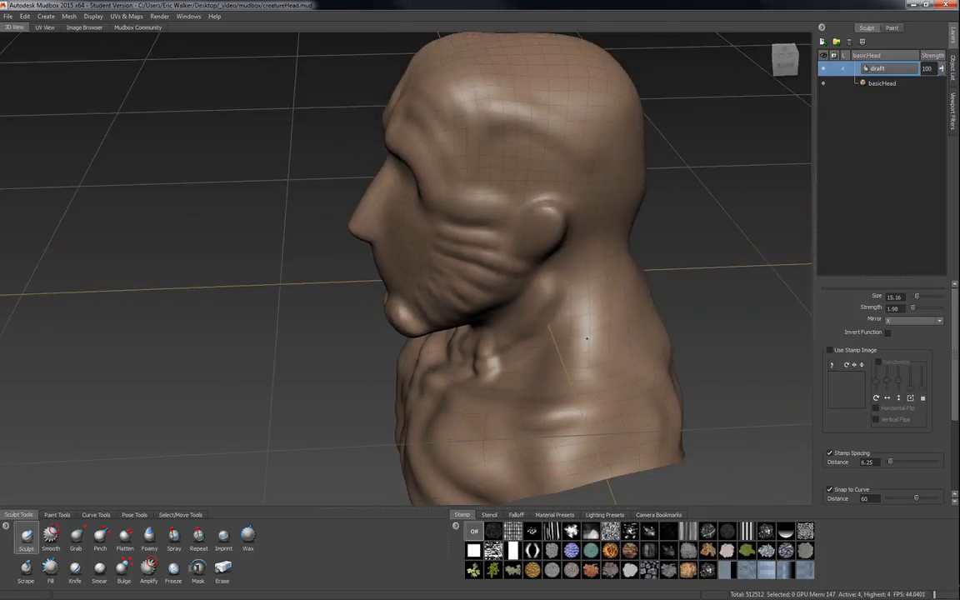
Sculpt muscle masses across the upper back and shoulder blades.
mouse_move(632, 361)
alt+mouse_down()
mouse_move(507, 337)
mouse_move(517, 312)
alt+mouse_up()
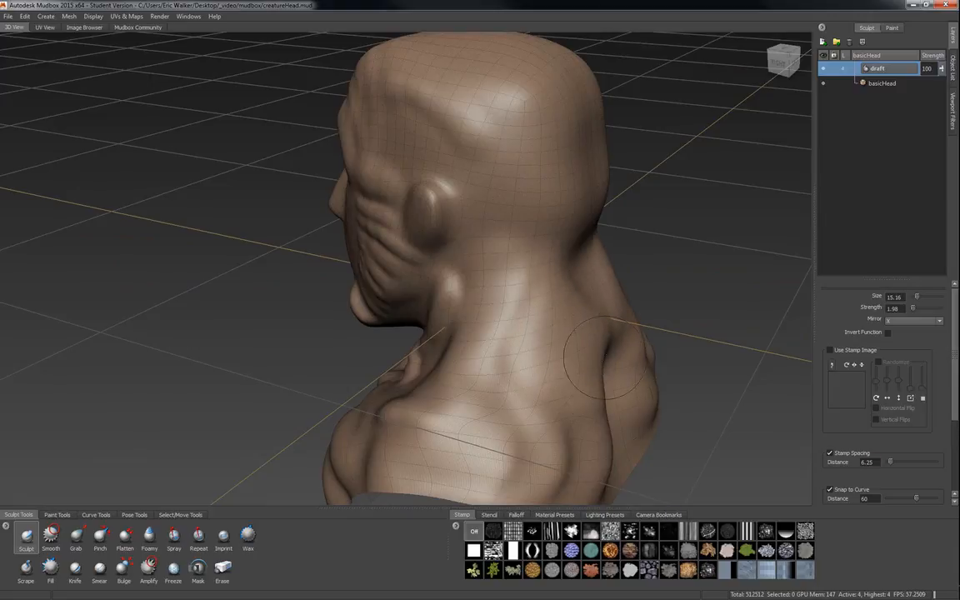
alt+right_drag(565, 405, 500, 366)
alt+drag(500, 367, 456, 312)
drag(429, 261, 453, 329)
drag(421, 281, 467, 379)
mouse_move(530, 414)
mouse_down()
mouse_move(510, 379)
mouse_move(477, 456)
mouse_up()
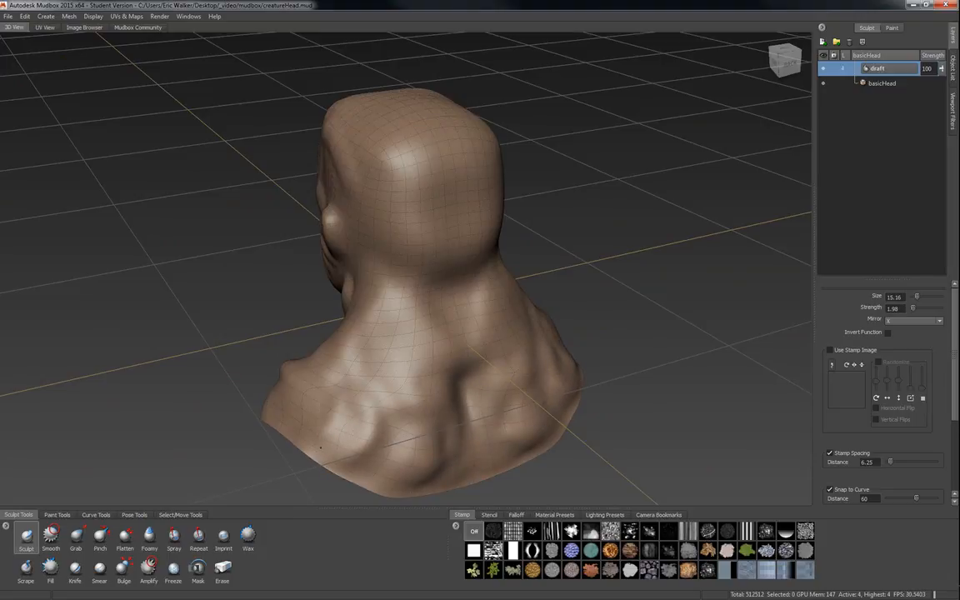
mouse_move(447, 339)
alt+mouse_down()
mouse_move(584, 333)
mouse_move(562, 282)
mouse_move(567, 334)
alt+mouse_up()
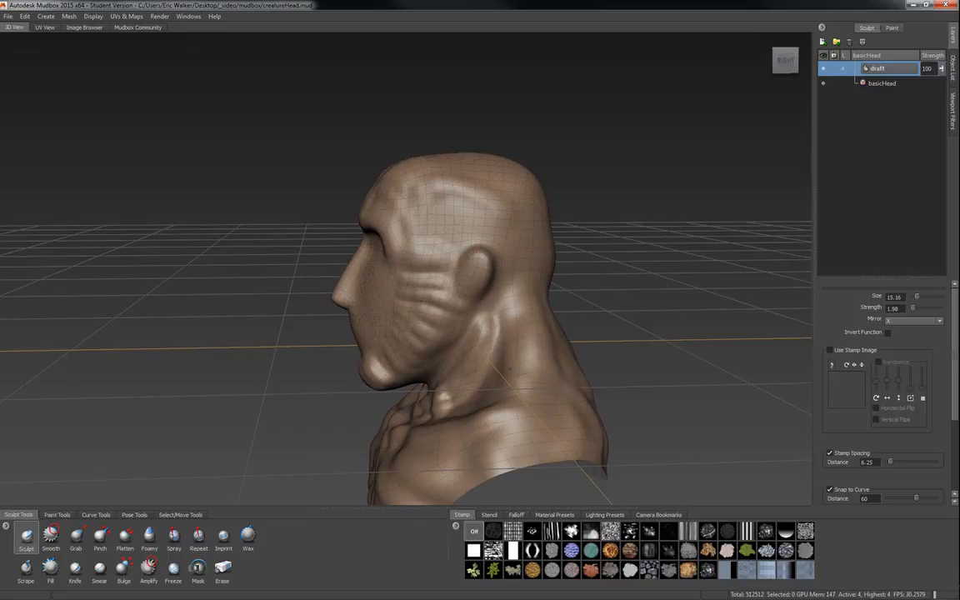
Add forms along the side and back of the neck.
alt+drag(540, 374, 642, 385)
alt+right_drag(642, 386, 679, 388)
alt+right_drag(575, 365, 601, 371)
alt+drag(601, 371, 491, 327)
alt+right_drag(491, 326, 540, 361)
alt+drag(540, 360, 540, 356)
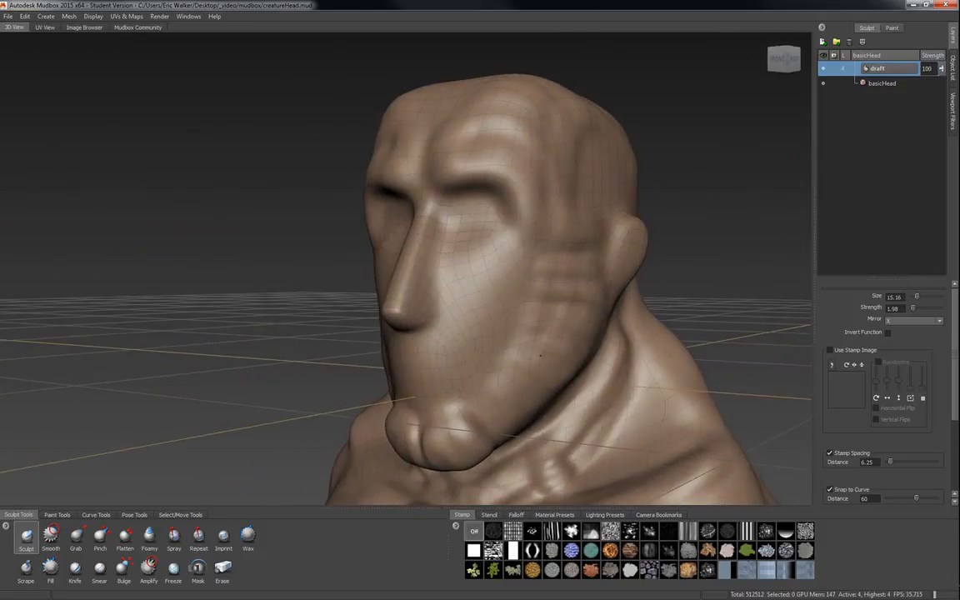
Resize the Sculpt brush to about 7.10 and carve ridges over the upper forehead.
key(b)
mouse_move(497, 306)
mouse_down()
mouse_move(560, 292)
mouse_move(534, 288)
mouse_up()
alt+right_drag(534, 289, 533, 313)
mouse_move(533, 313)
alt+mouse_down()
mouse_move(491, 316)
mouse_move(531, 305)
mouse_move(528, 254)
mouse_move(454, 315)
alt+mouse_up()
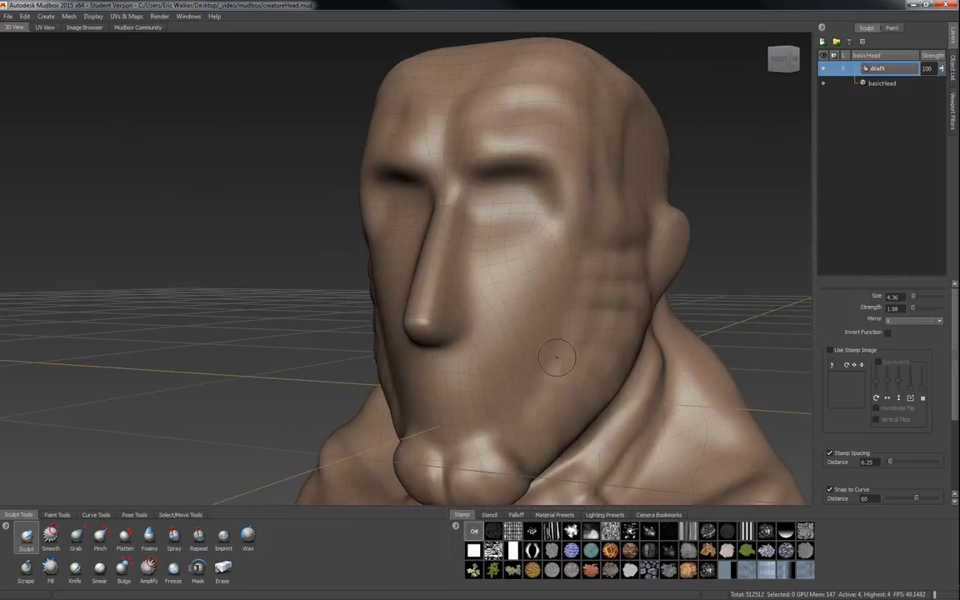
mouse_move(574, 319)
alt+mouse_down()
mouse_move(477, 184)
mouse_move(510, 169)
mouse_move(589, 208)
alt+mouse_up()
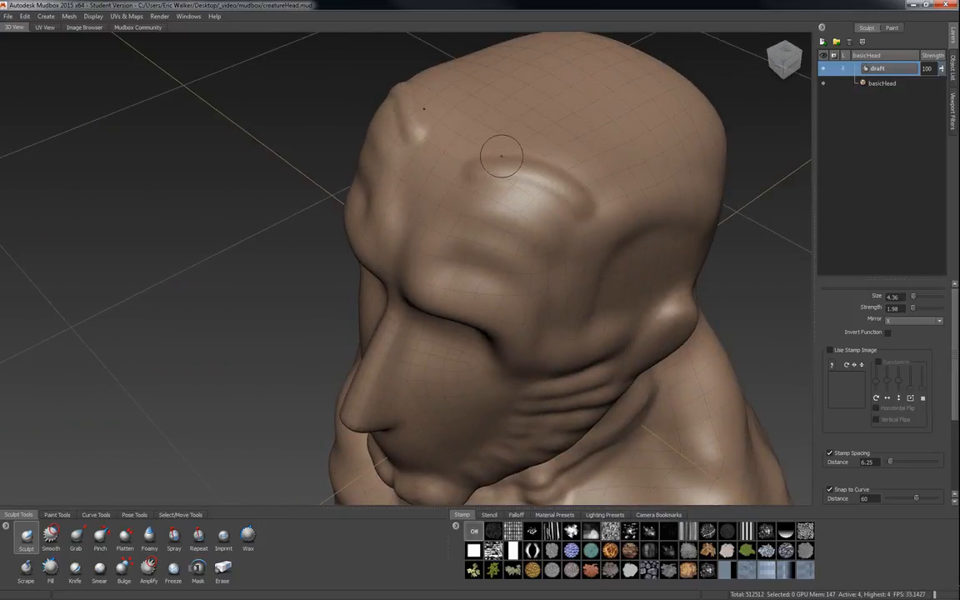
mouse_move(497, 156)
mouse_down()
mouse_move(549, 146)
mouse_move(607, 186)
mouse_up()
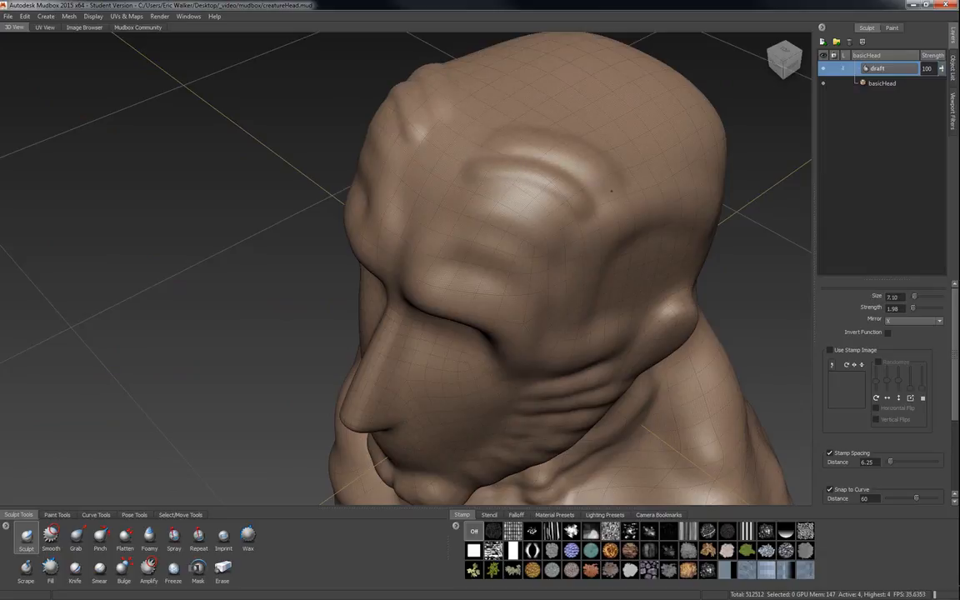
mouse_move(493, 114)
mouse_down()
mouse_move(557, 112)
mouse_move(645, 181)
mouse_up()
mouse_move(500, 87)
mouse_down()
mouse_move(601, 105)
mouse_move(671, 173)
mouse_move(536, 207)
mouse_move(438, 263)
mouse_move(396, 246)
mouse_move(333, 310)
mouse_move(366, 314)
mouse_up()
alt+middle_drag(275, 333, 384, 287)
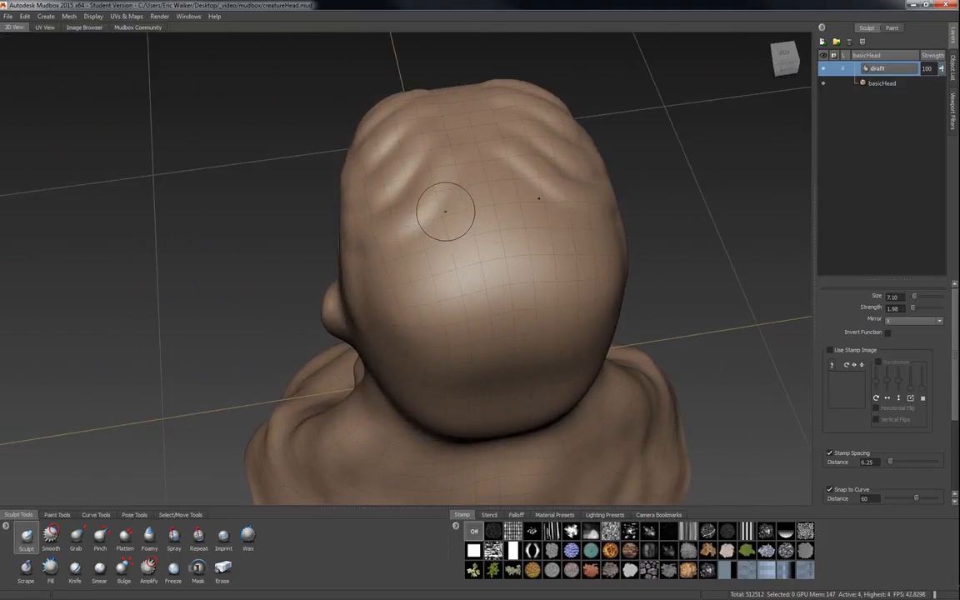
Add horizontal ridges across the top of the skull.
drag(446, 217, 502, 208)
drag(446, 242, 514, 234)
drag(411, 275, 527, 271)
drag(418, 302, 536, 304)
mouse_move(380, 296)
mouse_down()
mouse_move(423, 313)
mouse_move(504, 316)
mouse_move(480, 280)
mouse_move(444, 275)
mouse_up()
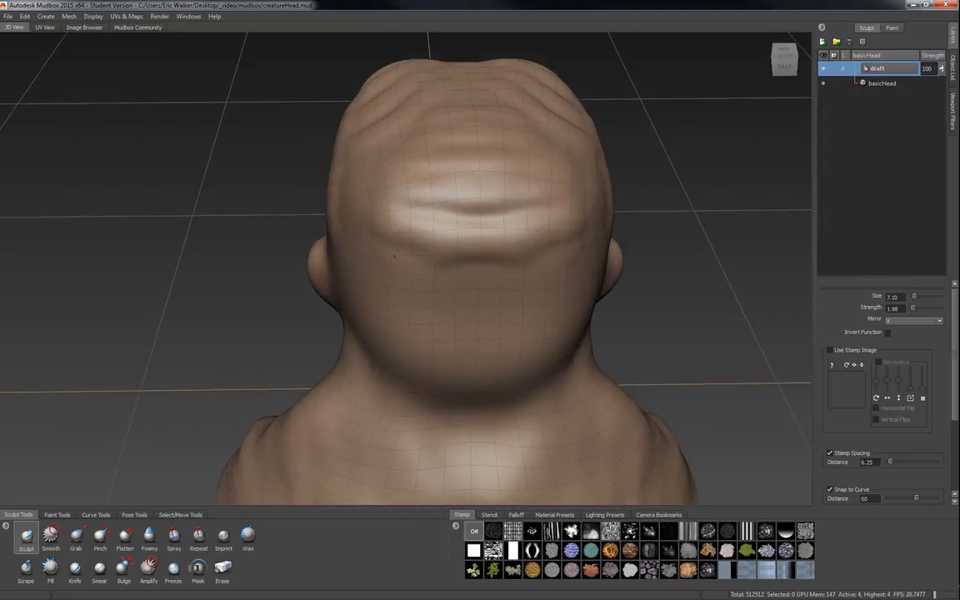
Stack horizontal ridges down the back of the head.
drag(381, 243, 481, 282)
drag(390, 287, 480, 316)
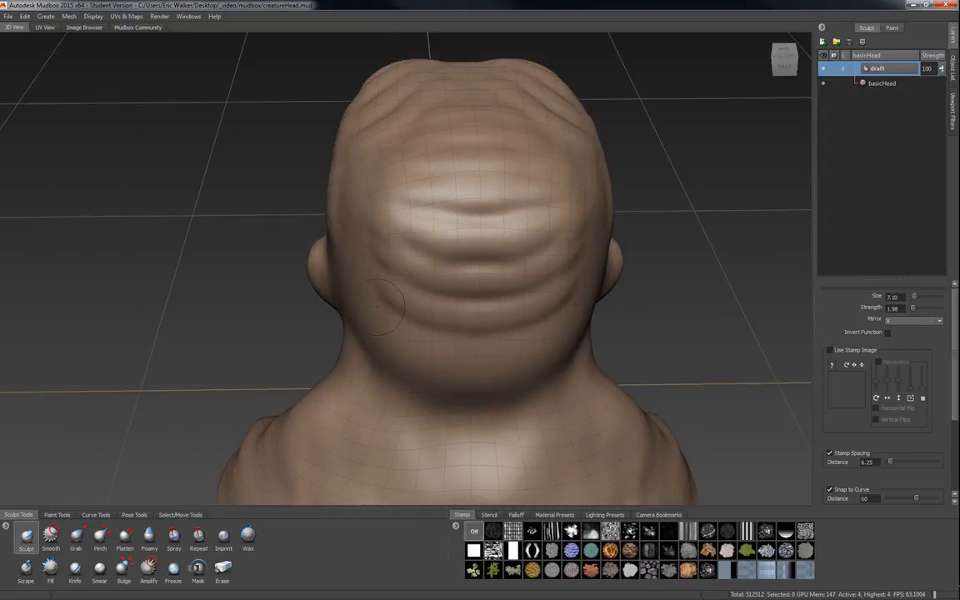
drag(385, 310, 479, 353)
mouse_move(374, 339)
mouse_down()
mouse_move(480, 377)
mouse_move(468, 320)
mouse_up()
mouse_move(354, 260)
mouse_down()
mouse_move(471, 293)
mouse_move(427, 289)
mouse_up()
alt+drag(460, 371, 453, 338)
drag(417, 289, 481, 303)
drag(429, 320, 481, 336)
drag(427, 352, 483, 364)
drag(427, 385, 493, 391)
drag(433, 417, 488, 424)
Sculpt a row of vertebra bumps down the centre of the upper back.
alt+right_drag(529, 427, 512, 361)
alt+drag(511, 361, 507, 342)
alt+middle_drag(508, 342, 497, 324)
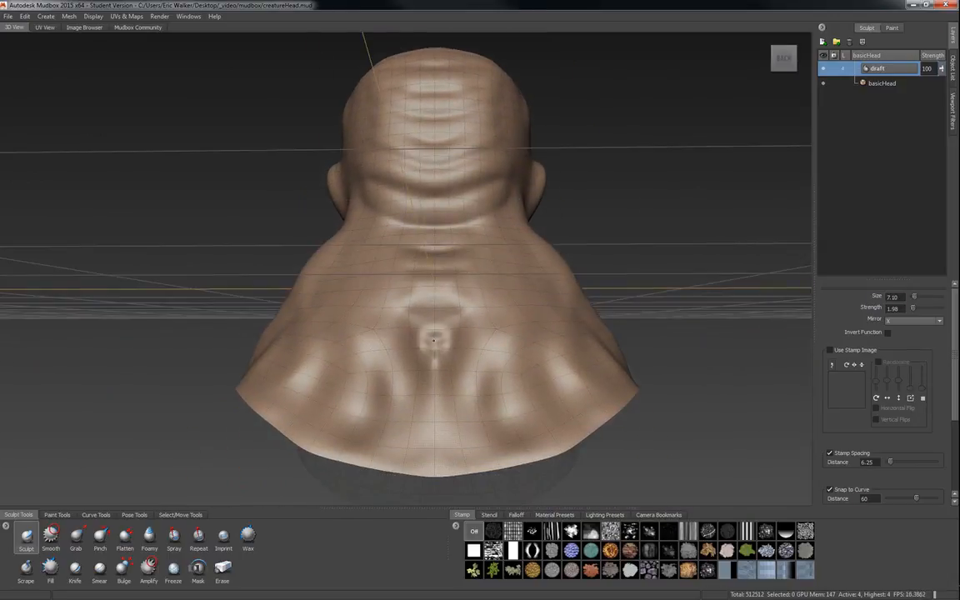
drag(430, 388, 432, 444)
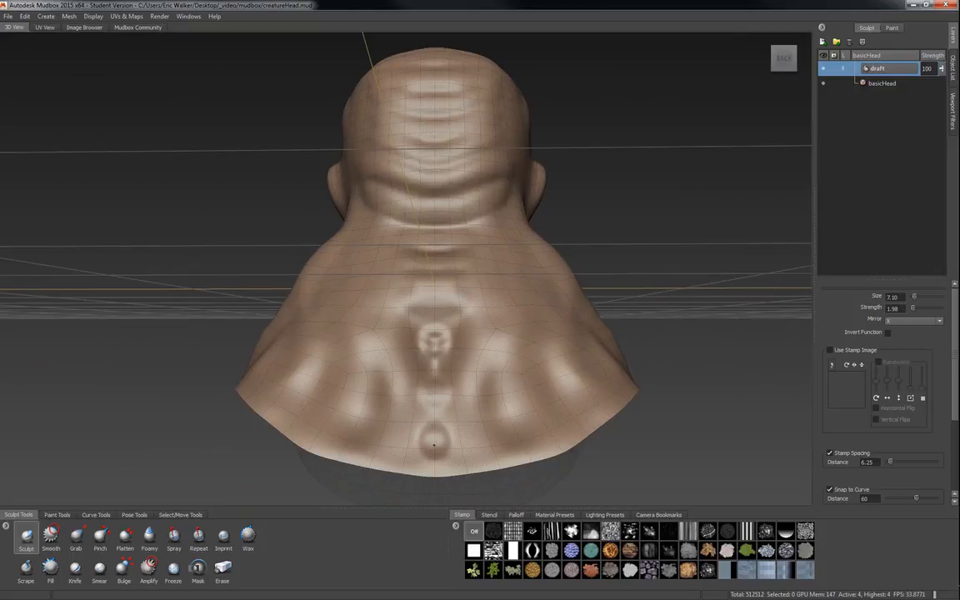
drag(435, 401, 432, 399)
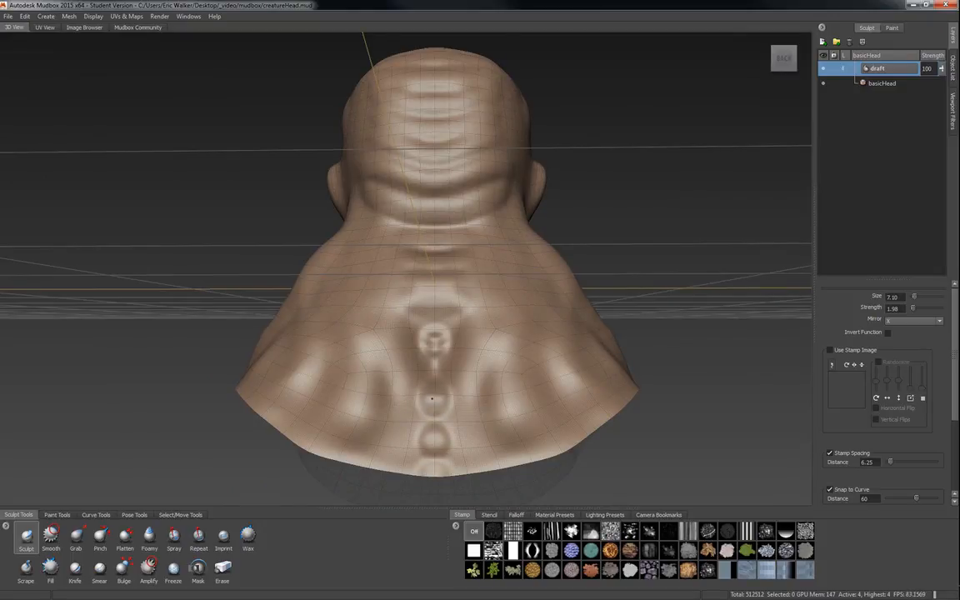
drag(430, 303, 435, 302)
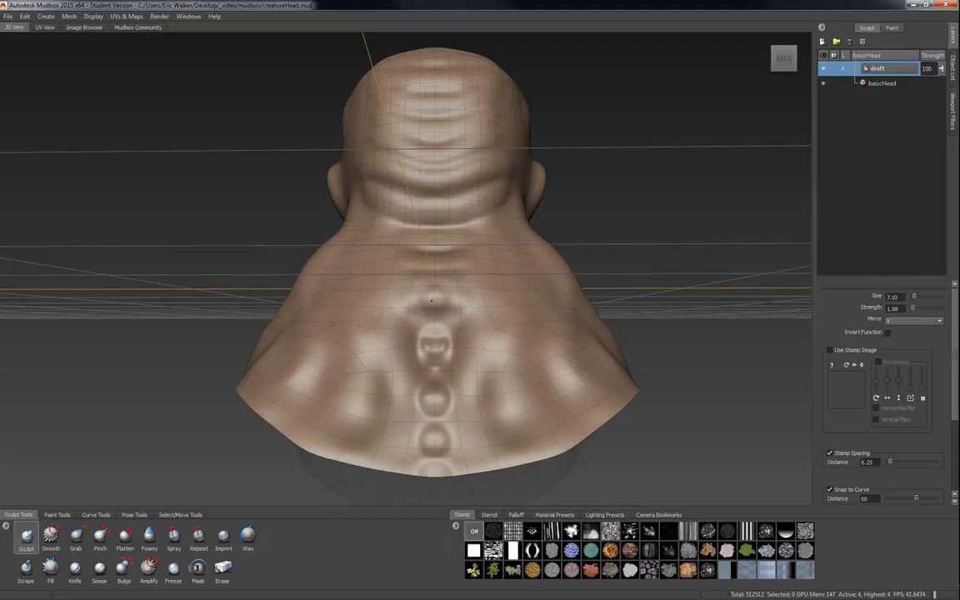
Extend the ridges around the side and back of the head.
mouse_move(325, 306)
alt+mouse_down()
mouse_move(429, 268)
mouse_move(392, 275)
mouse_move(556, 304)
alt+mouse_up()
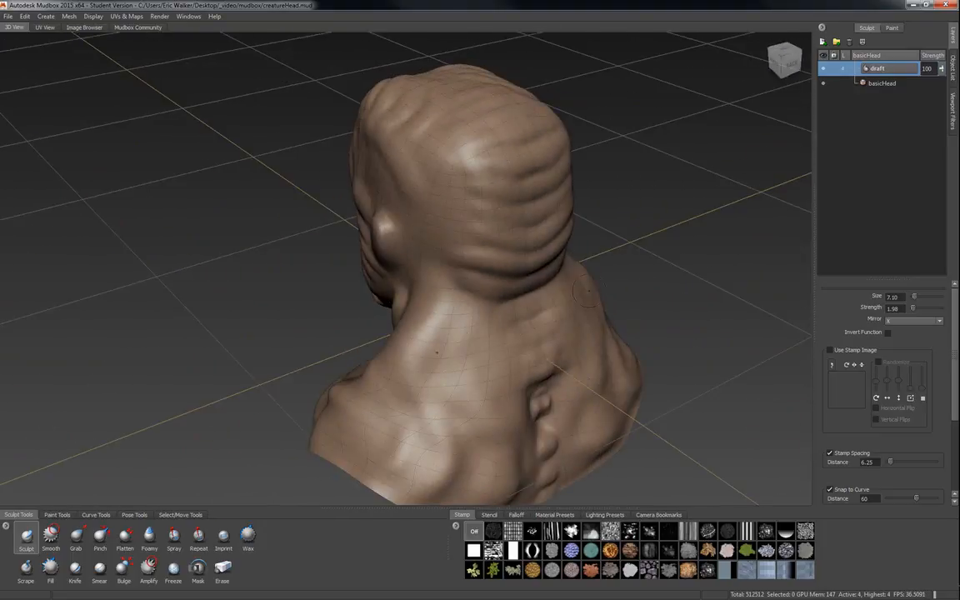
alt+drag(500, 225, 450, 235)
alt+drag(538, 208, 404, 230)
alt+drag(430, 202, 515, 170)
alt+right_drag(514, 170, 566, 176)
alt+right_drag(456, 190, 483, 200)
alt+drag(387, 308, 478, 256)
mouse_move(583, 306)
alt+middle_down()
mouse_move(474, 268)
mouse_move(457, 288)
alt+middle_up()
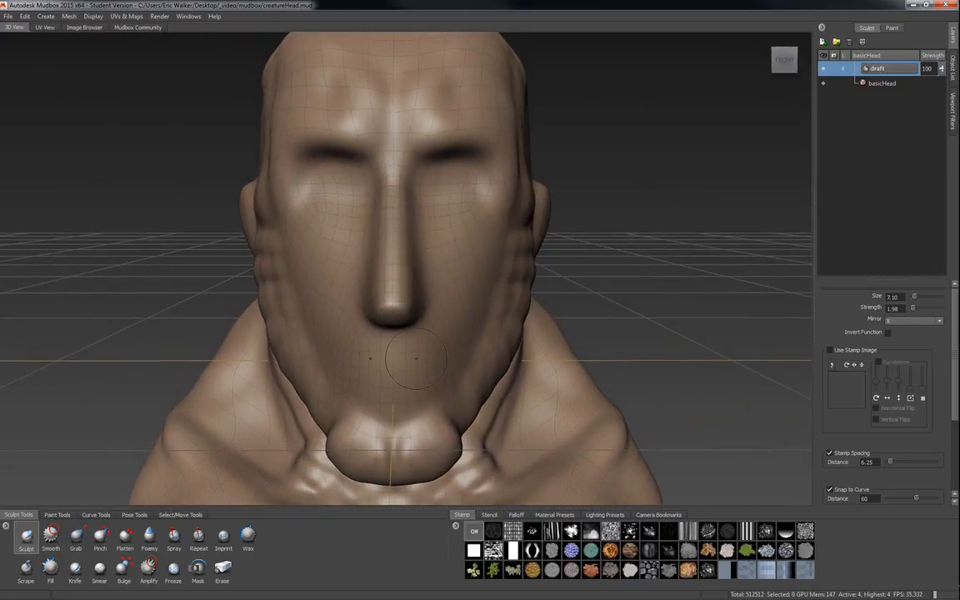
Switch among the Grab, Smooth and Sculpt brushes, settling on Sculpt at a size of about 5.25.
click(77, 537)
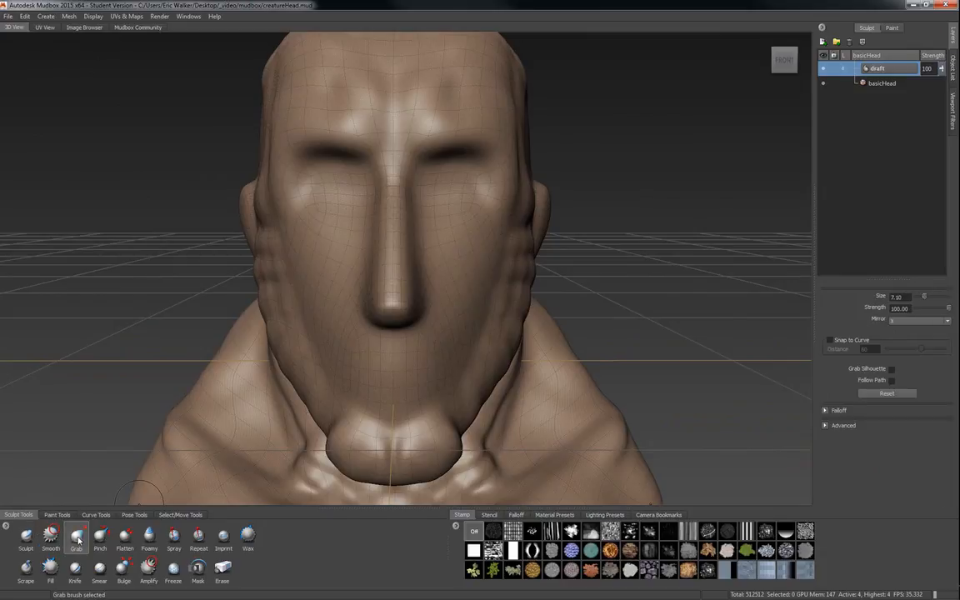
key(b)
drag(441, 361, 450, 354)
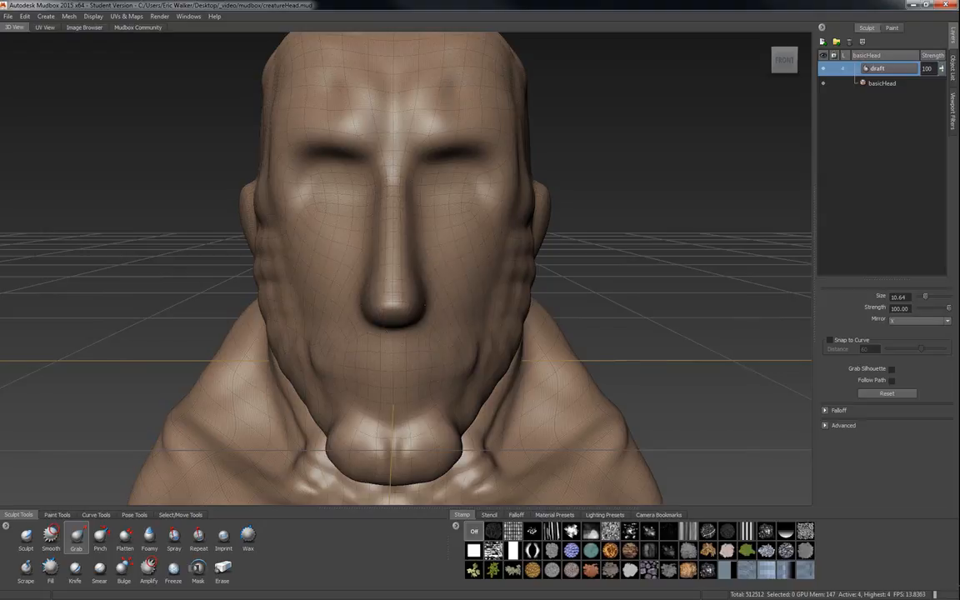
click(26, 536)
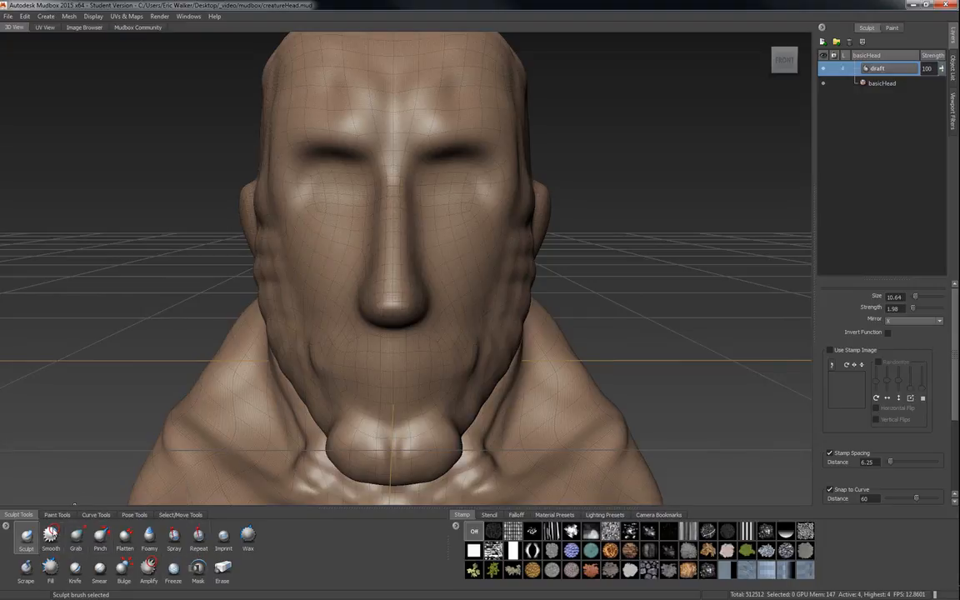
click(52, 533)
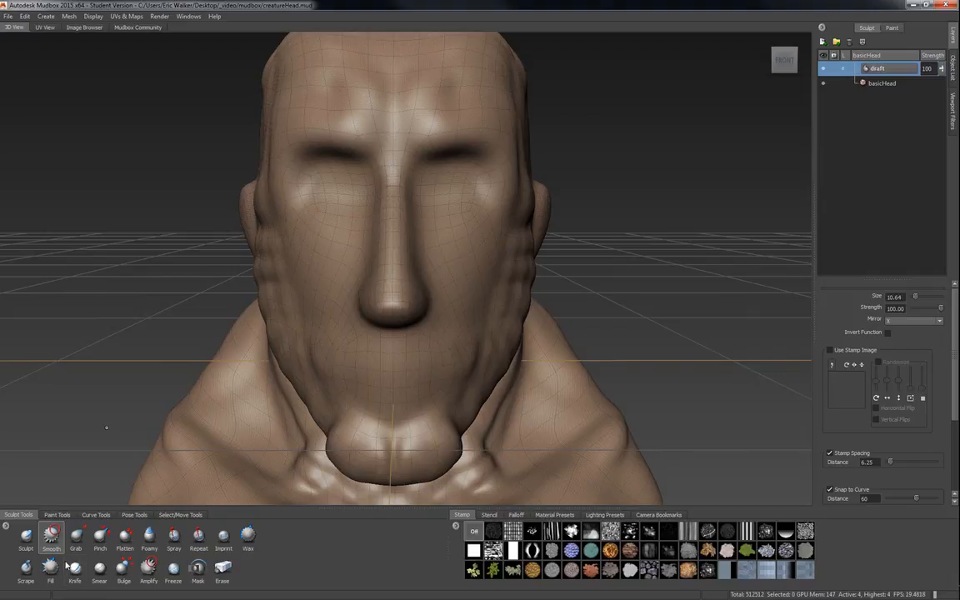
click(25, 538)
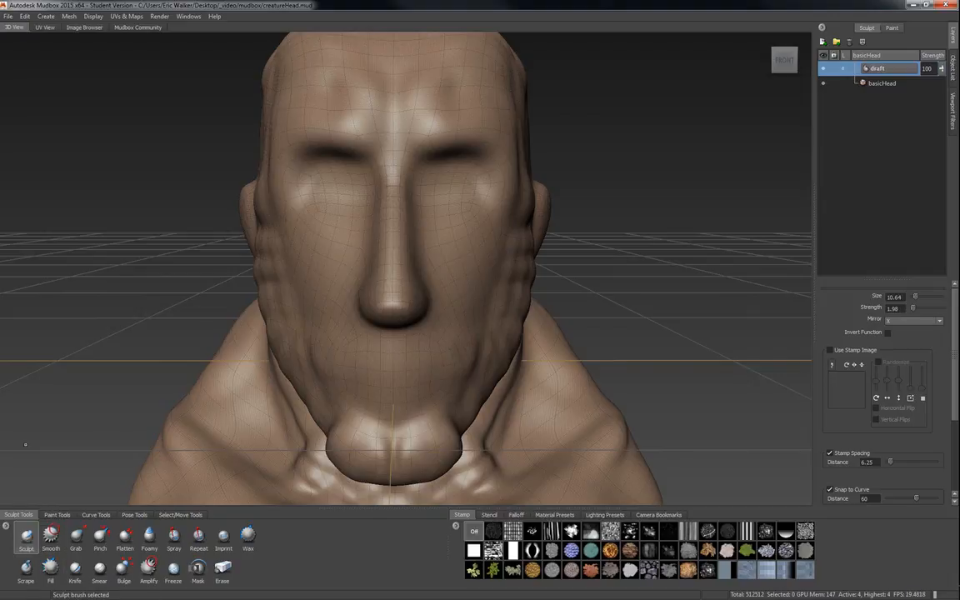
drag(429, 348, 448, 355)
click(26, 568)
alt+drag(388, 343, 355, 206)
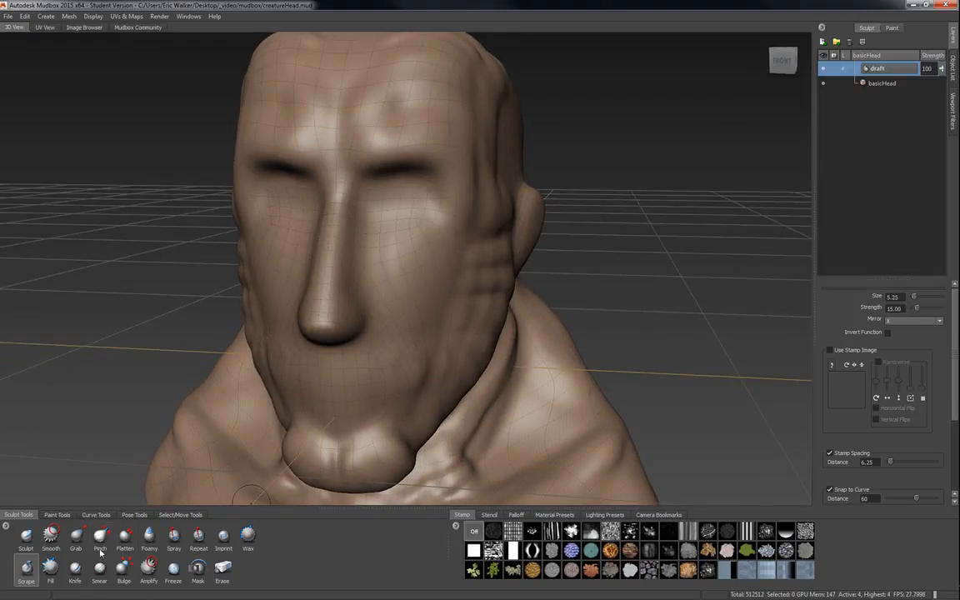
click(26, 535)
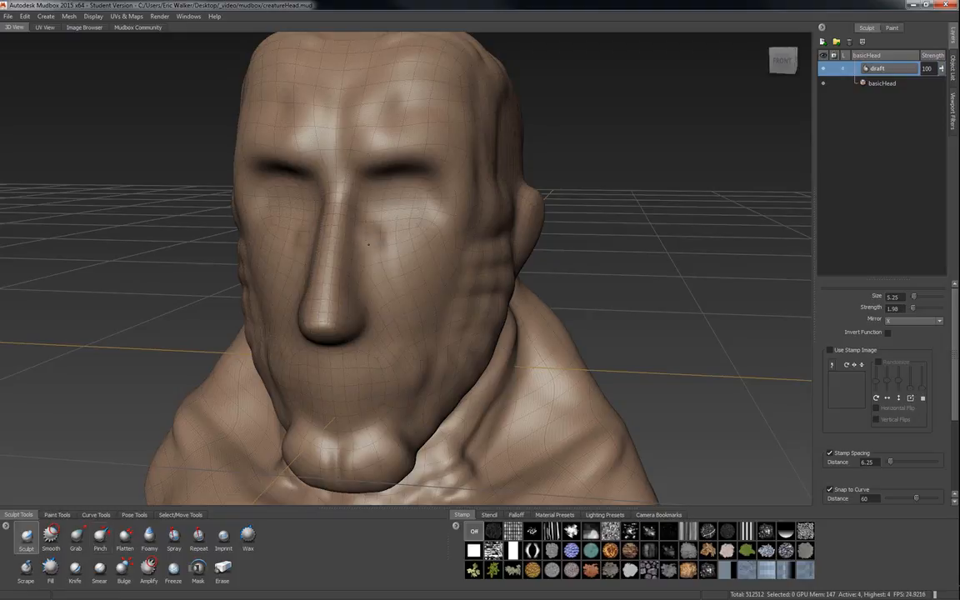
Sculpt deep folds running from beside the nose down past the mouth.
mouse_move(337, 194)
mouse_down()
mouse_move(337, 259)
mouse_move(358, 364)
mouse_up()
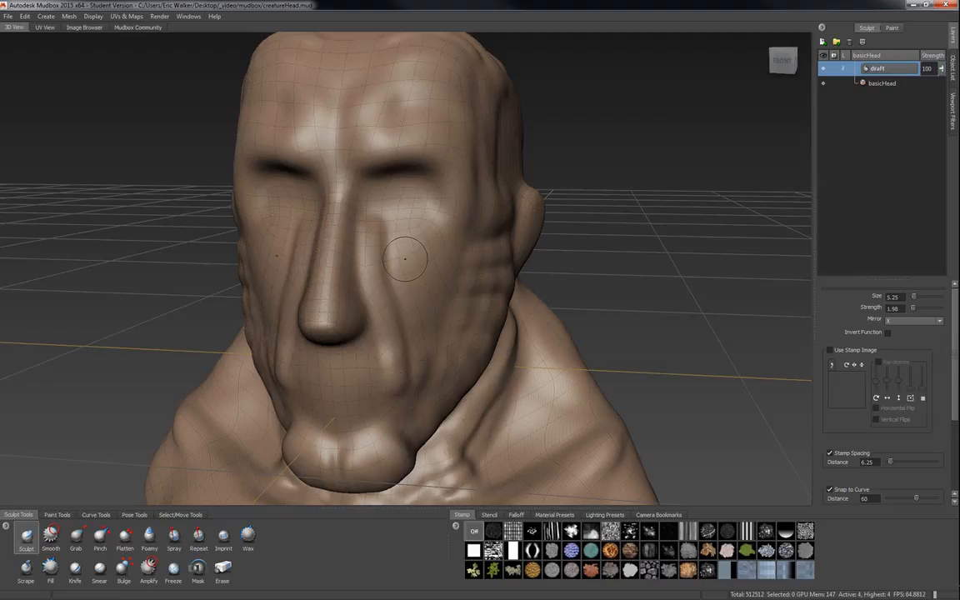
mouse_move(396, 253)
alt+mouse_down()
mouse_move(349, 195)
mouse_move(315, 213)
mouse_move(338, 268)
mouse_move(343, 337)
alt+mouse_up()
mouse_move(408, 330)
alt+mouse_down()
mouse_move(540, 331)
mouse_move(470, 331)
mouse_move(353, 353)
mouse_move(429, 352)
alt+mouse_up()
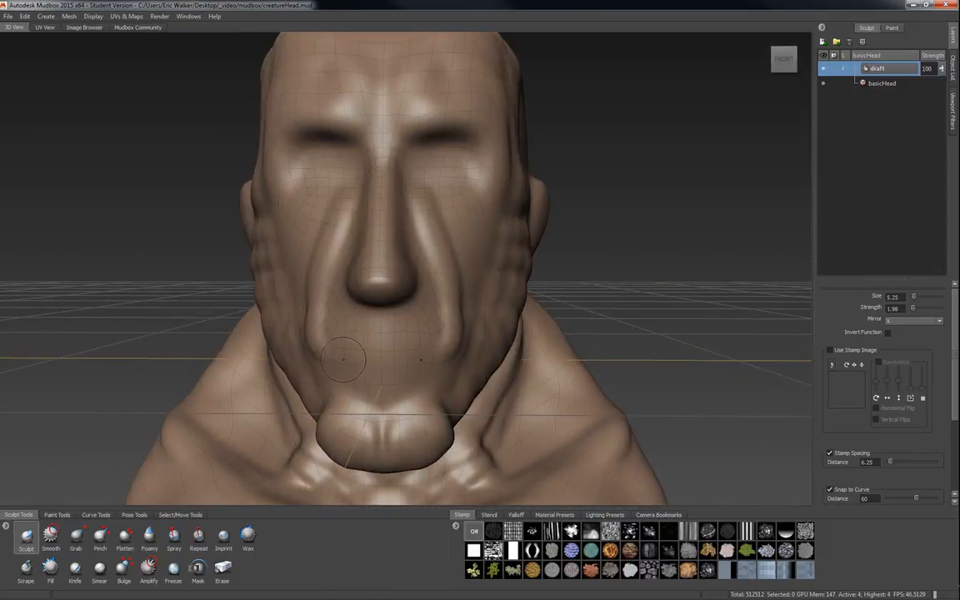
drag(336, 357, 389, 356)
mouse_move(416, 406)
alt+mouse_down()
mouse_move(271, 371)
mouse_move(247, 335)
mouse_move(306, 333)
mouse_move(341, 291)
mouse_move(379, 276)
mouse_move(350, 265)
mouse_move(364, 241)
alt+mouse_up()
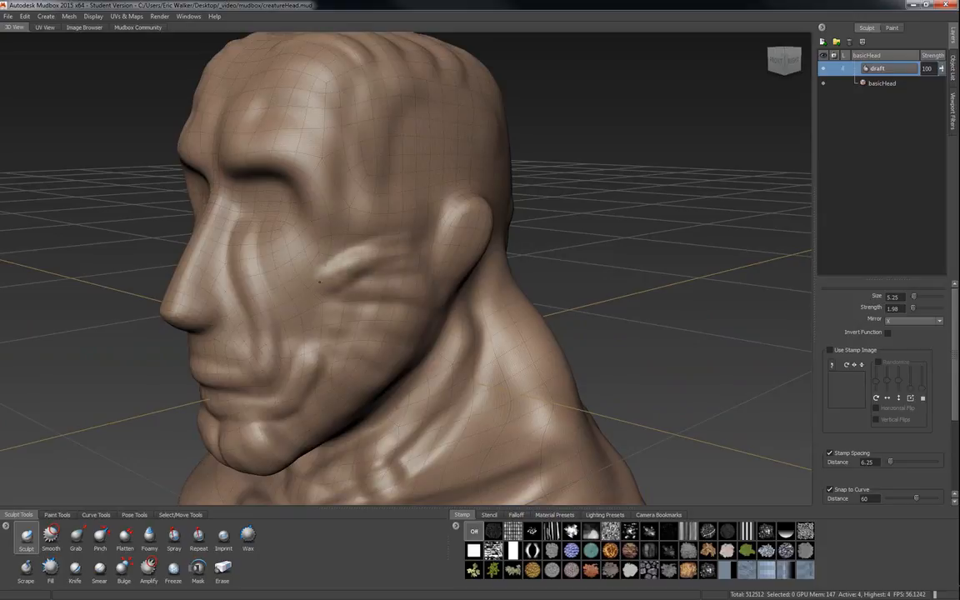
Sculpt wrinkle folds across the cheeks and around the eyes and brow.
mouse_move(316, 289)
alt+mouse_down()
mouse_move(517, 320)
mouse_move(269, 301)
alt+mouse_up()
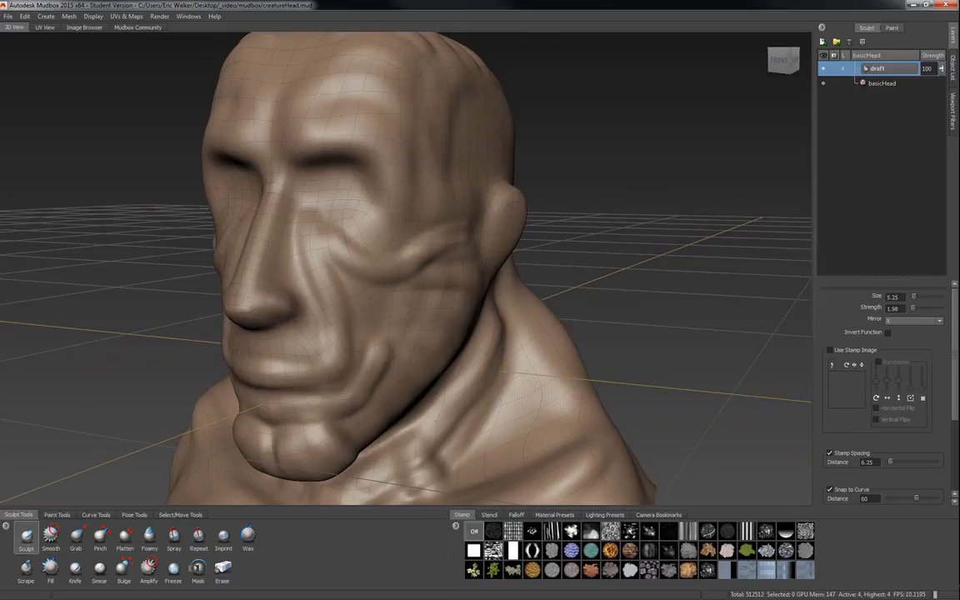
alt+drag(309, 343, 338, 274)
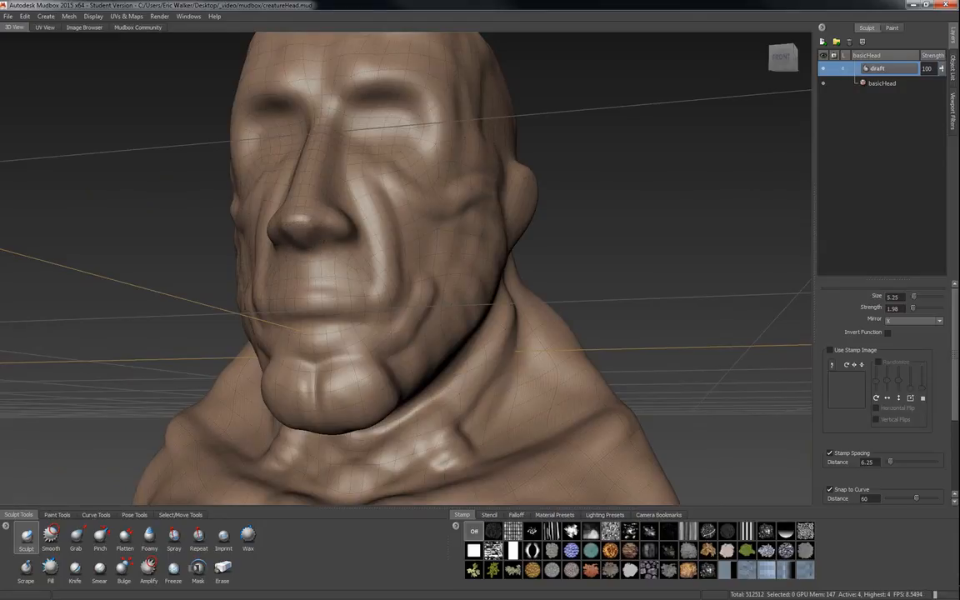
mouse_move(340, 291)
alt+mouse_down()
mouse_move(478, 282)
mouse_move(333, 298)
mouse_move(305, 266)
mouse_move(284, 175)
alt+mouse_up()
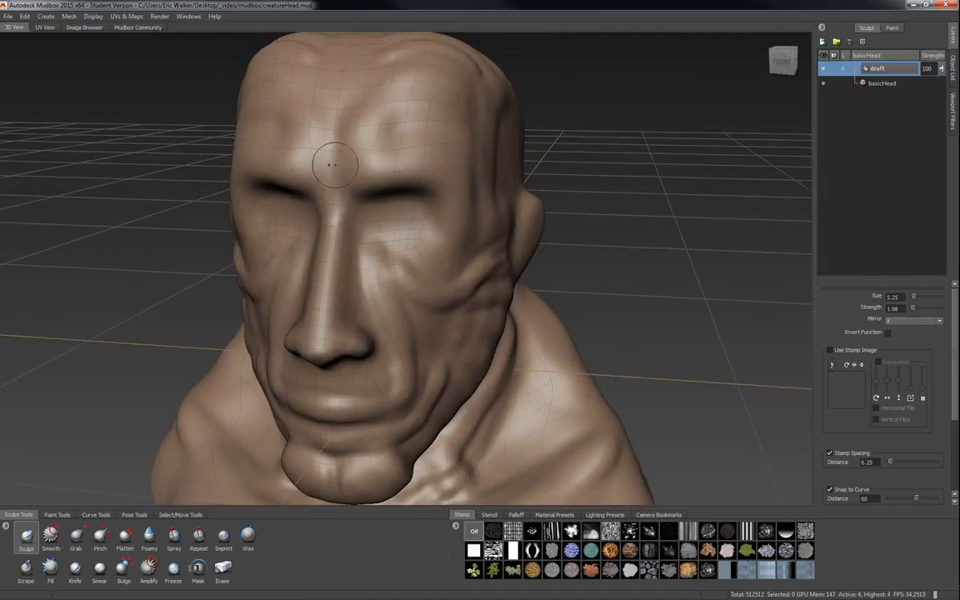
mouse_move(344, 183)
mouse_down()
mouse_move(357, 146)
mouse_move(345, 237)
mouse_up()
alt+drag(358, 272, 319, 234)
mouse_move(266, 204)
mouse_down()
mouse_move(296, 194)
mouse_move(354, 204)
mouse_move(376, 225)
mouse_move(343, 226)
mouse_move(320, 252)
mouse_move(355, 253)
mouse_up()
mouse_move(293, 247)
mouse_down()
mouse_move(383, 251)
mouse_move(369, 288)
mouse_up()
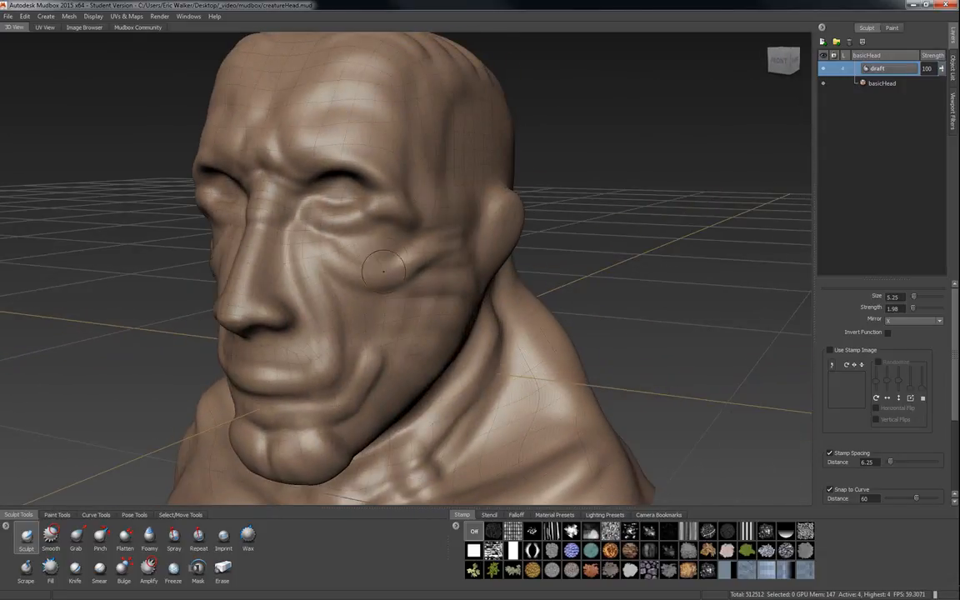
Deepen the creases across the cheek below the eye.
mouse_move(450, 300)
alt+mouse_down()
mouse_move(301, 275)
mouse_move(324, 274)
alt+mouse_up()
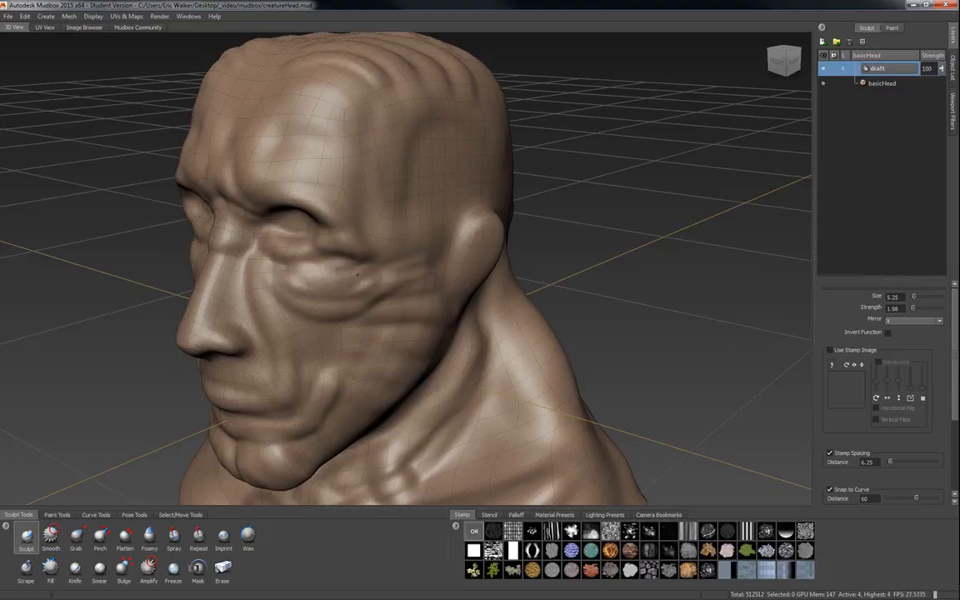
alt+drag(416, 305, 350, 288)
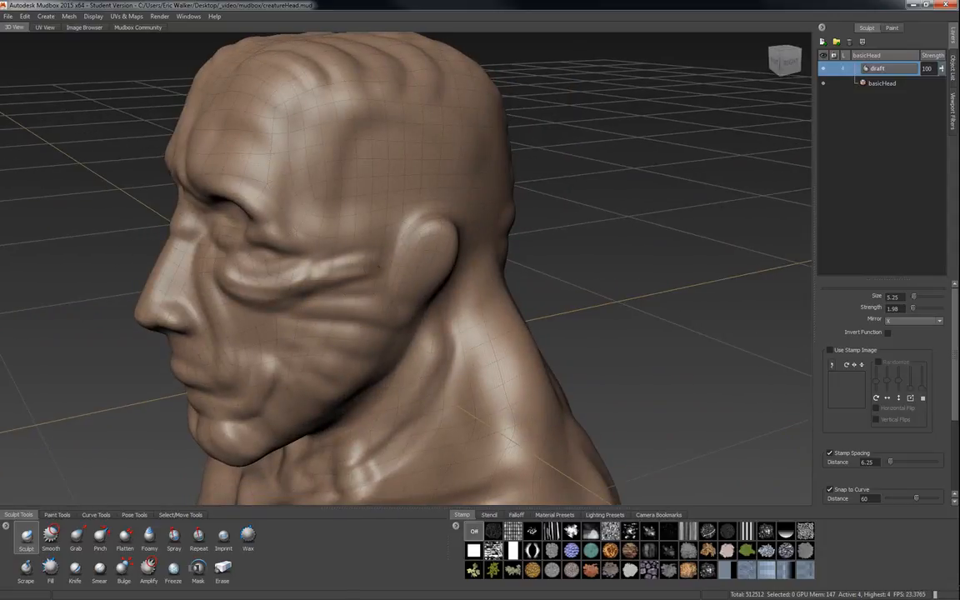
alt+drag(221, 258, 363, 293)
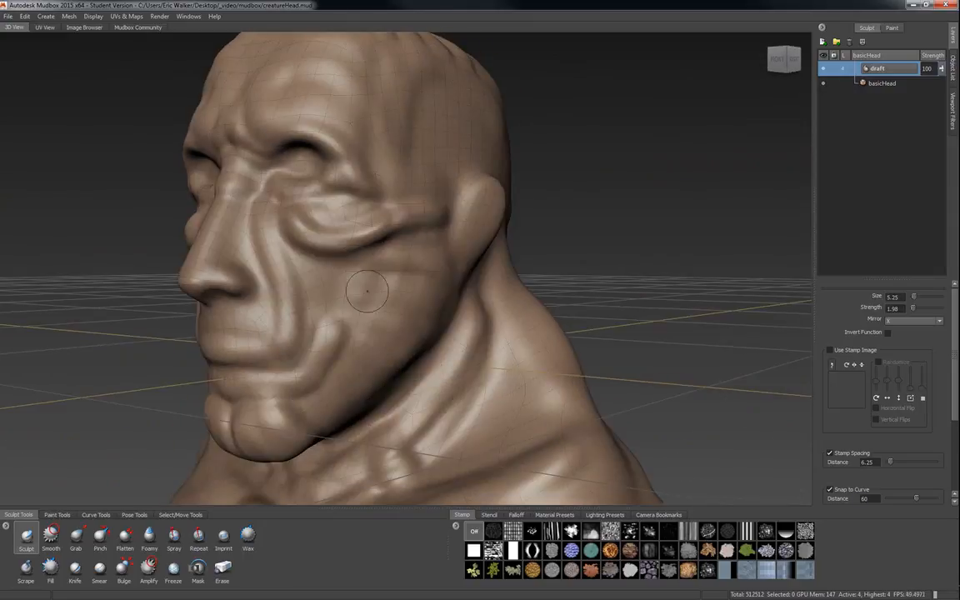
drag(311, 247, 280, 226)
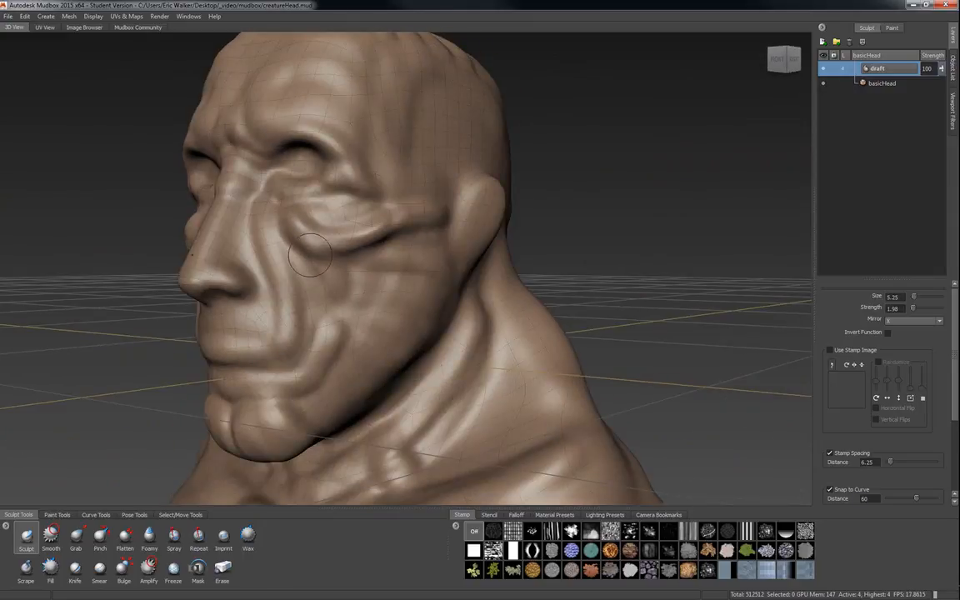
alt+drag(341, 307, 362, 317)
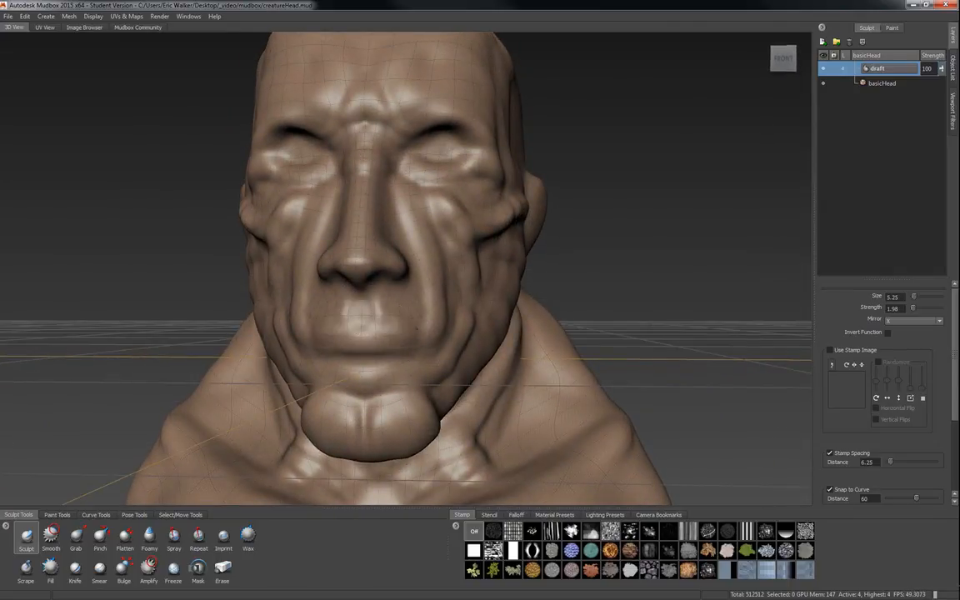
Shrink the Sculpt brush to about 3.64 and sculpt folds inside the ear.
alt+drag(363, 348, 374, 331)
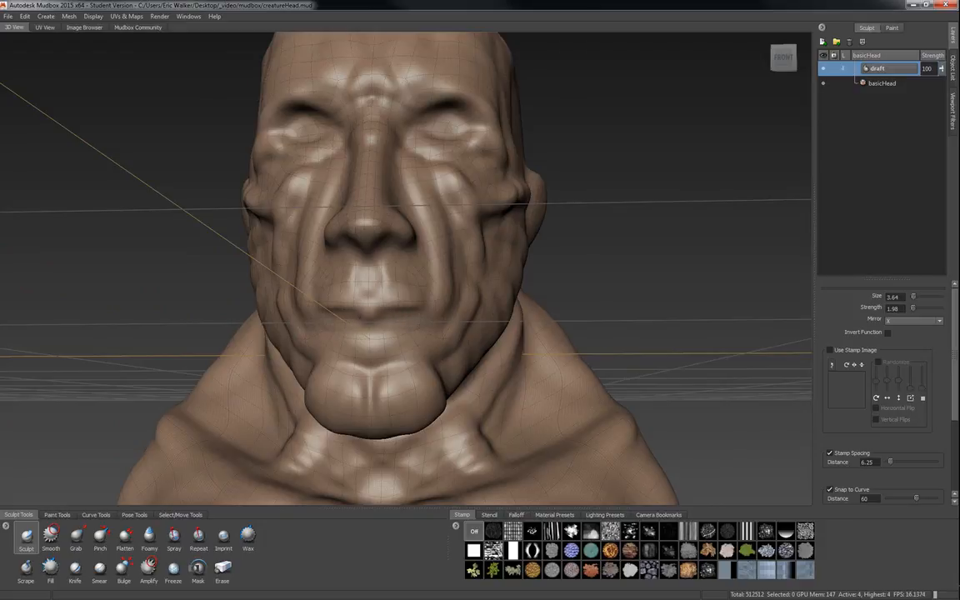
alt+drag(372, 337, 230, 360)
alt+right_drag(423, 207, 483, 211)
alt+drag(367, 193, 346, 173)
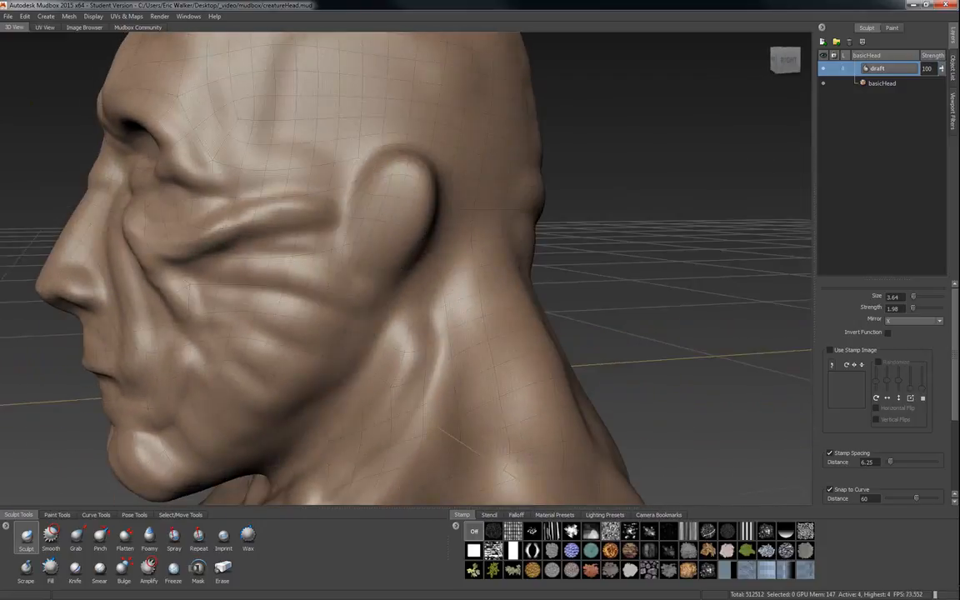
mouse_move(382, 207)
ctrl+mouse_down()
mouse_move(391, 186)
mouse_move(410, 202)
mouse_move(402, 234)
mouse_move(382, 228)
mouse_move(377, 213)
mouse_move(374, 256)
ctrl+mouse_up()
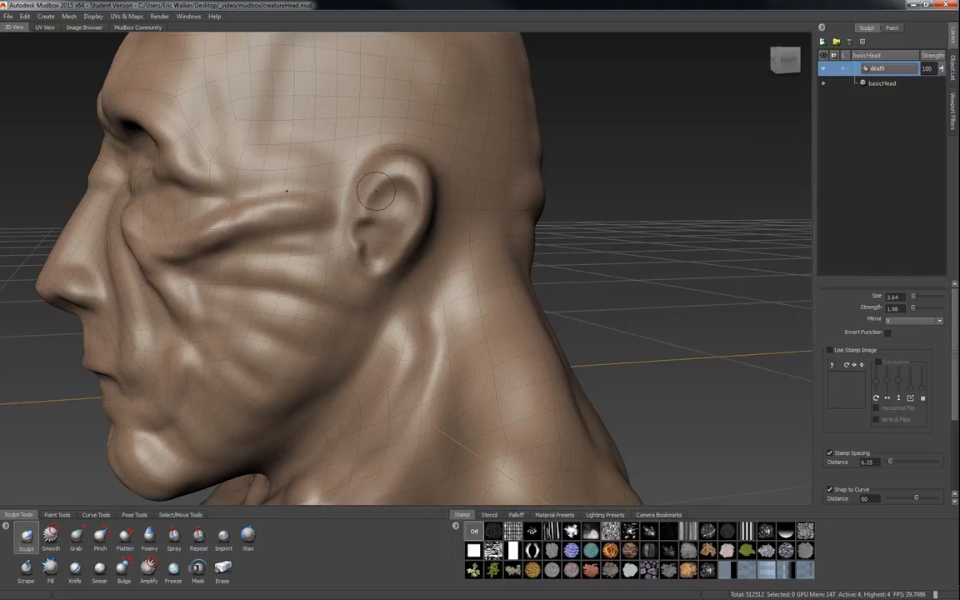
Sculpt additional folds inside the ear and along its rim behind the cheek.
mouse_move(372, 200)
ctrl+mouse_down()
mouse_move(379, 185)
mouse_move(395, 191)
mouse_move(397, 205)
mouse_move(414, 205)
mouse_move(394, 252)
mouse_move(369, 265)
ctrl+mouse_up()
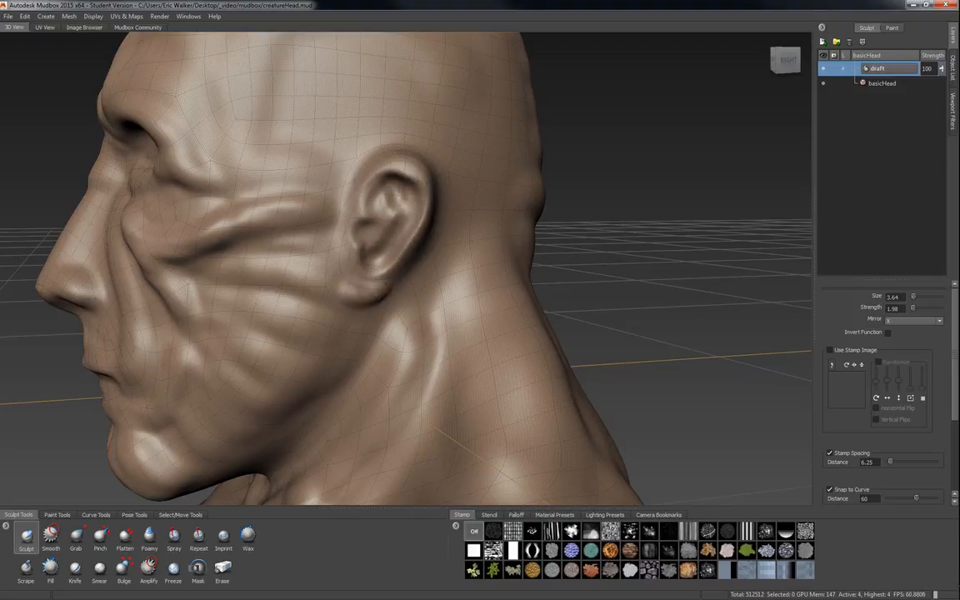
mouse_move(367, 196)
alt+mouse_down()
mouse_move(316, 200)
mouse_move(242, 179)
alt+mouse_up()
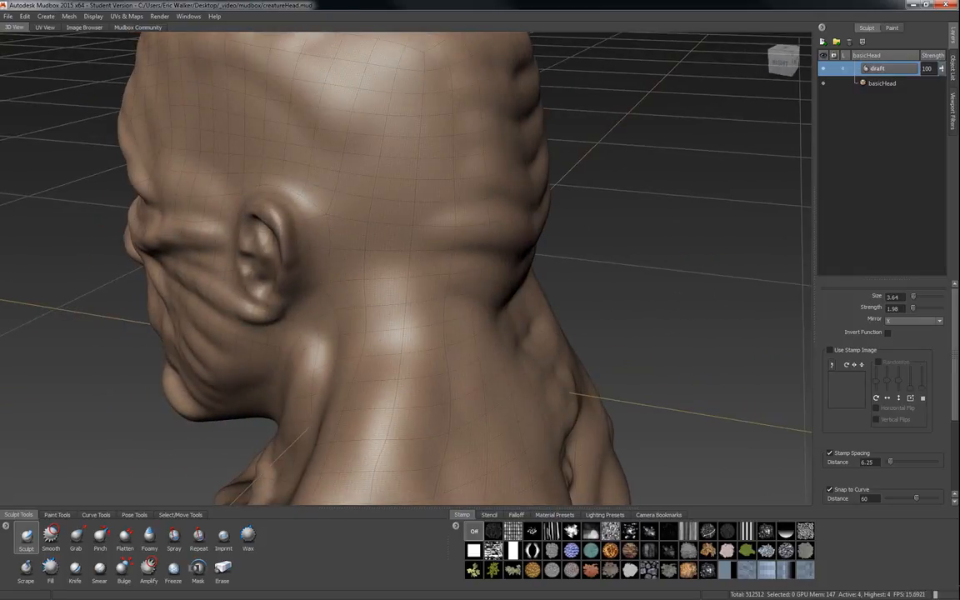
alt+drag(300, 292, 400, 284)
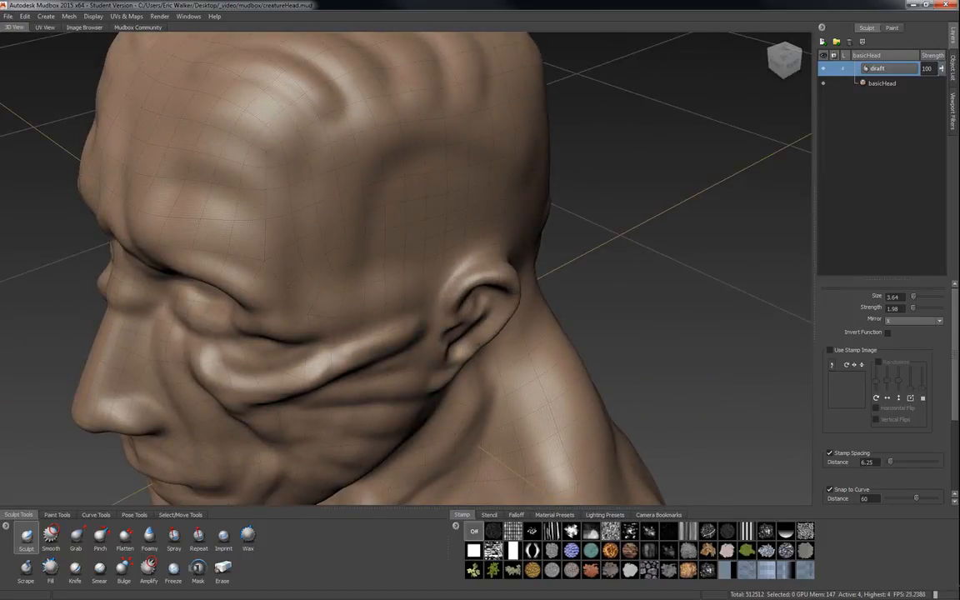
mouse_move(341, 300)
alt+mouse_down()
mouse_move(393, 330)
mouse_move(257, 267)
mouse_move(253, 252)
mouse_move(269, 281)
alt+mouse_up()
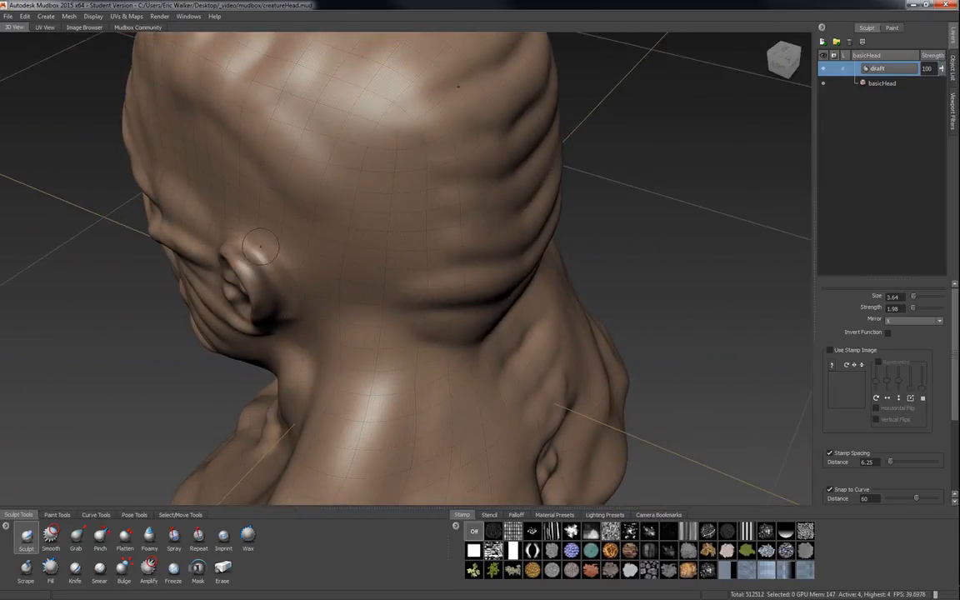
drag(218, 216, 260, 287)
mouse_move(430, 189)
alt+mouse_down()
mouse_move(448, 109)
mouse_move(444, 124)
alt+mouse_up()
drag(264, 180, 254, 239)
Sculpt wrinkles across the side of the face and cheek below the eye.
mouse_move(269, 306)
alt+mouse_down()
mouse_move(502, 236)
mouse_move(471, 269)
alt+mouse_up()
alt+right_drag(398, 361, 338, 337)
alt+drag(338, 338, 385, 294)
alt+right_drag(414, 295, 396, 288)
alt+drag(396, 288, 482, 279)
alt+right_drag(482, 278, 493, 275)
alt+middle_drag(492, 274, 334, 324)
alt+right_drag(333, 325, 301, 213)
mouse_move(272, 212)
mouse_down()
mouse_move(292, 196)
mouse_move(342, 193)
mouse_move(320, 199)
mouse_move(275, 181)
mouse_move(256, 227)
mouse_up()
alt+drag(305, 313, 328, 258)
mouse_move(330, 254)
mouse_down()
mouse_move(296, 223)
mouse_move(337, 220)
mouse_move(315, 220)
mouse_move(315, 243)
mouse_move(293, 221)
mouse_move(331, 218)
mouse_move(359, 247)
mouse_move(319, 250)
mouse_up()
Reduce the Sculpt brush size to 2.00 and carve fine wrinkles around the eyes and cheeks.
mouse_move(366, 353)
alt+mouse_down()
mouse_move(170, 193)
mouse_move(179, 168)
mouse_move(218, 181)
alt+mouse_up()
mouse_move(248, 254)
alt+mouse_down()
mouse_move(292, 234)
mouse_move(241, 187)
mouse_move(238, 197)
mouse_move(332, 188)
alt+mouse_up()
mouse_move(246, 198)
mouse_down()
mouse_move(236, 197)
mouse_move(292, 185)
mouse_move(358, 207)
mouse_move(277, 239)
mouse_up()
mouse_move(357, 239)
mouse_down()
mouse_move(370, 250)
mouse_move(368, 265)
mouse_up()
alt+drag(301, 295, 391, 313)
alt+right_drag(353, 287, 314, 261)
alt+drag(343, 255, 220, 274)
alt+middle_drag(194, 322, 293, 282)
alt+drag(294, 282, 296, 291)
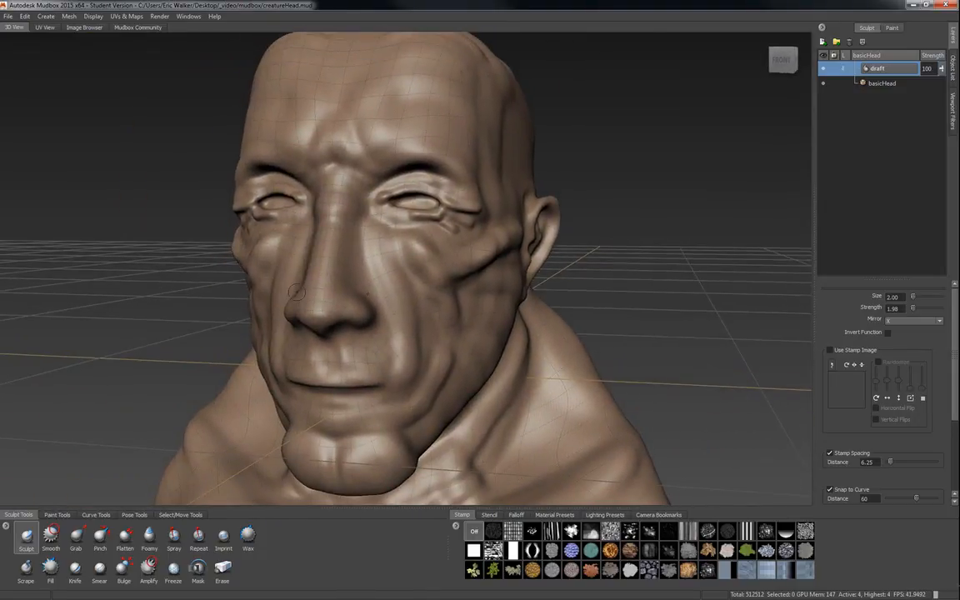
Set the Sculpt brush to size 2.75 and strength 0.81 and refine folds around the nose and eyes.
alt+drag(493, 231, 390, 328)
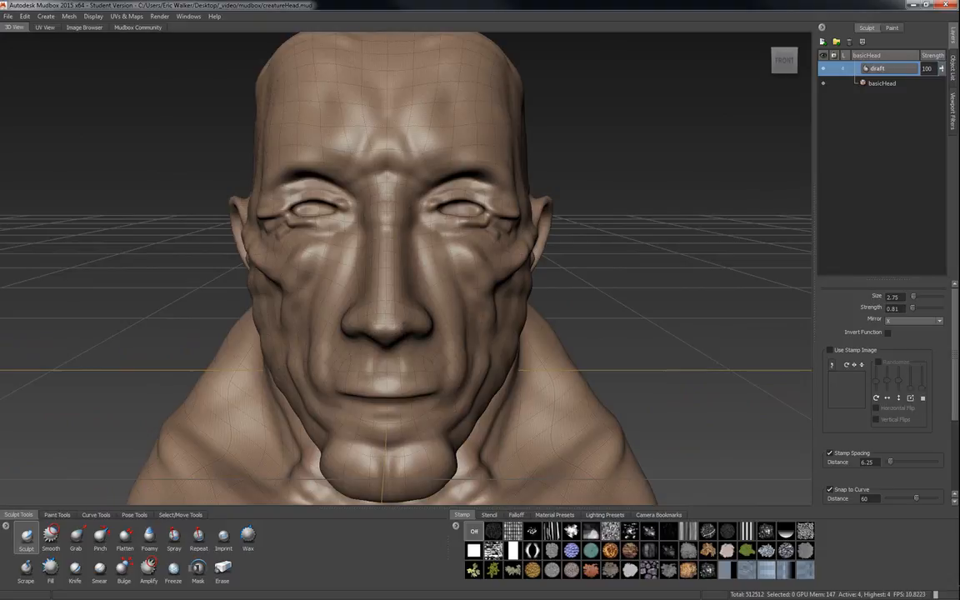
alt+drag(357, 273, 363, 319)
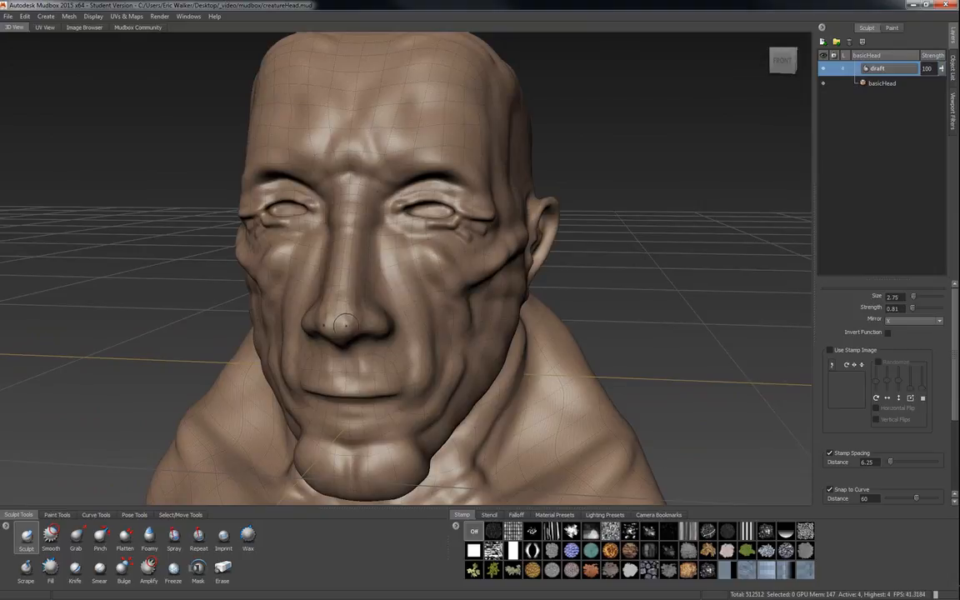
alt+drag(354, 311, 258, 287)
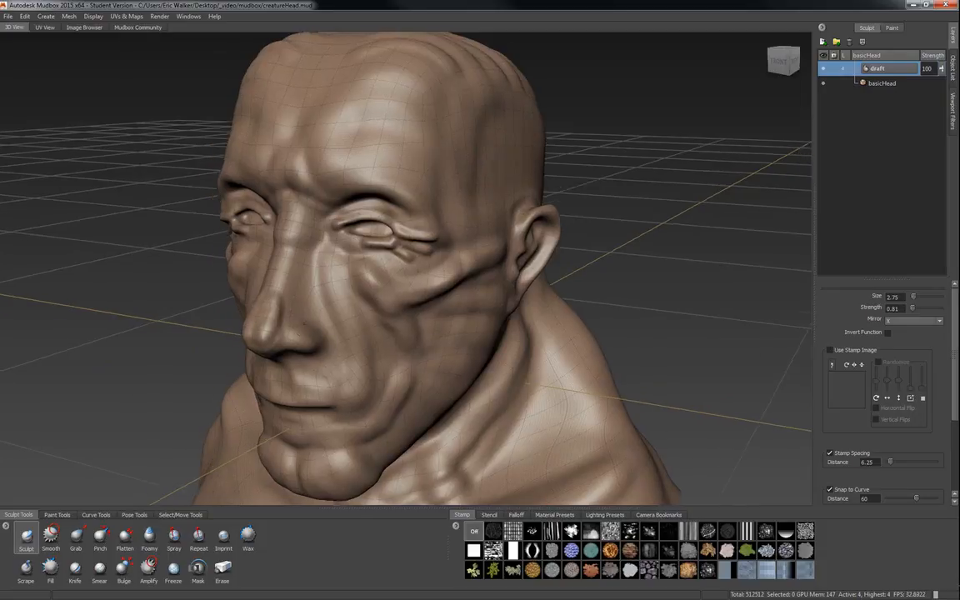
alt+drag(302, 323, 338, 318)
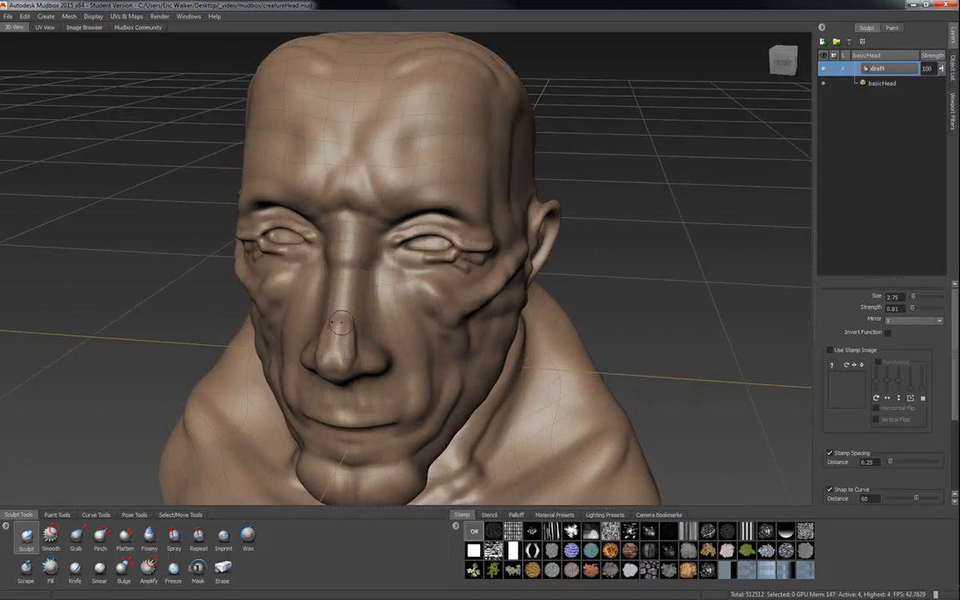
alt+drag(366, 355, 324, 356)
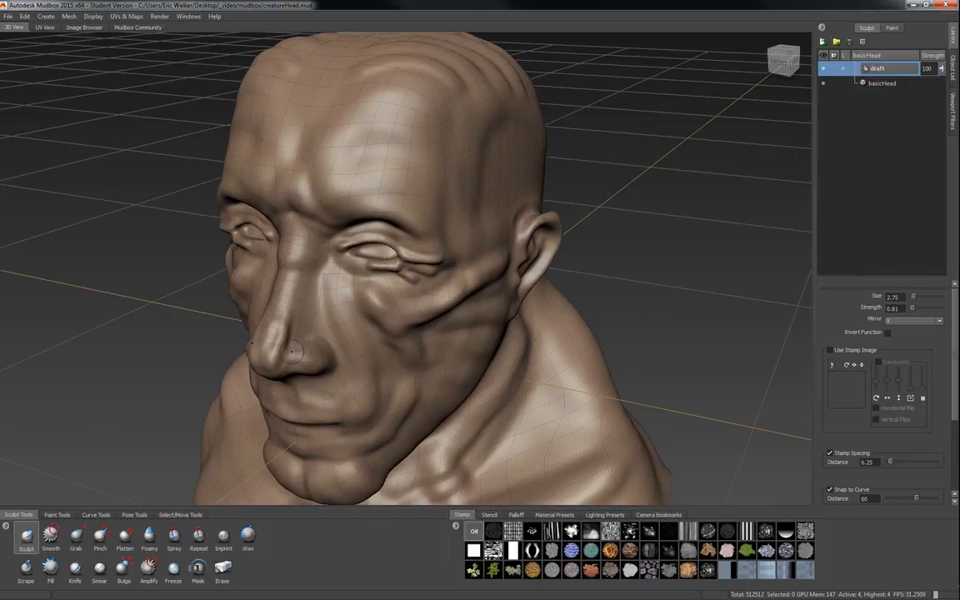
alt+drag(330, 345, 296, 310)
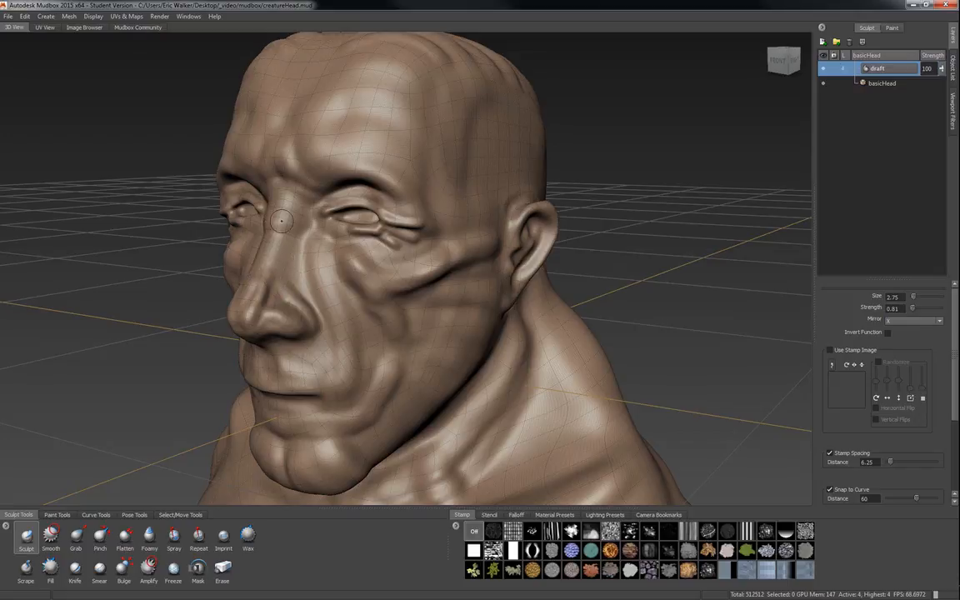
mouse_move(263, 272)
alt+mouse_down()
mouse_move(310, 258)
mouse_move(325, 263)
mouse_move(329, 285)
mouse_move(327, 265)
mouse_move(300, 317)
alt+mouse_up()
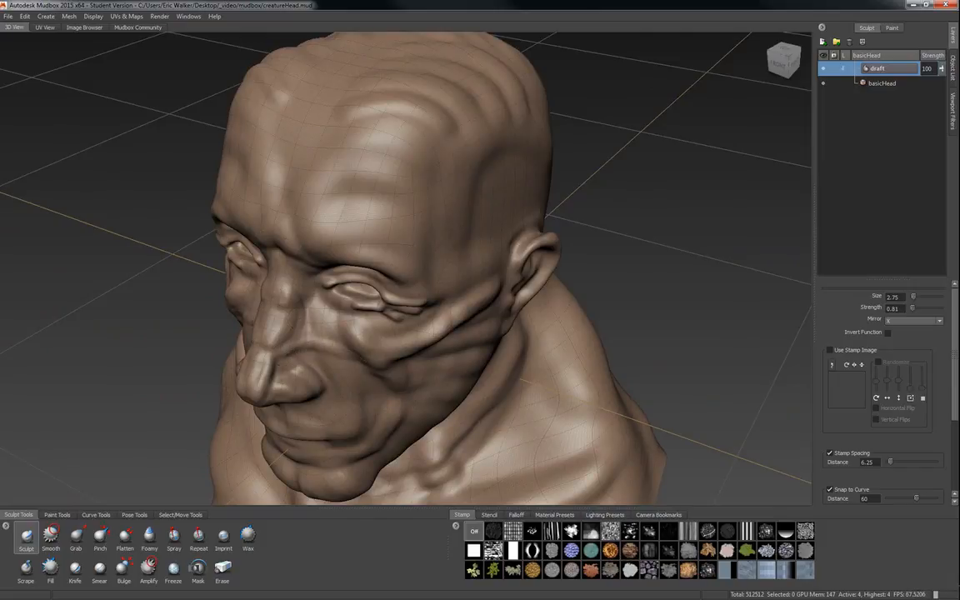
Sculpt soft creases along the cheek beside the nose and mouth.
drag(268, 325, 346, 330)
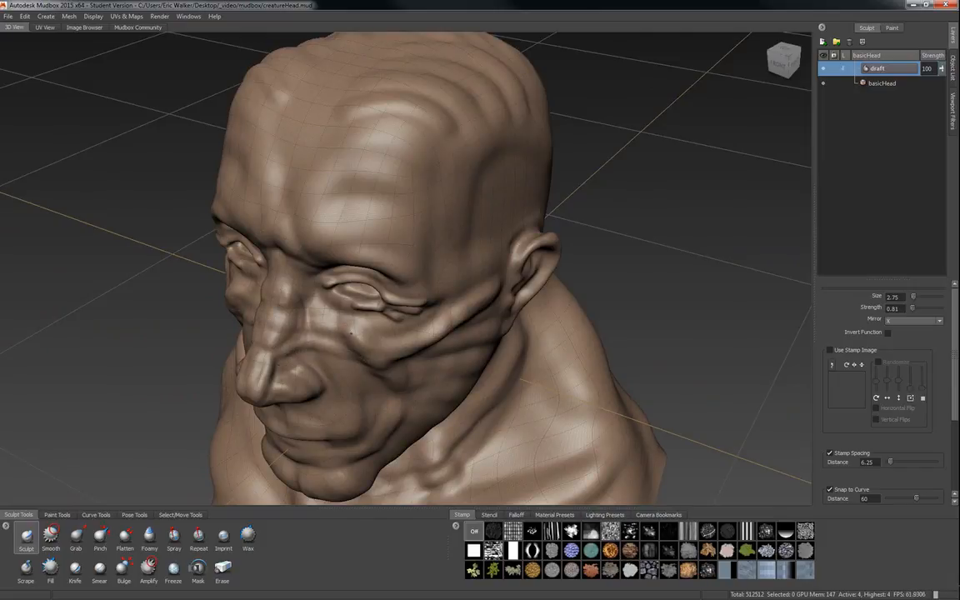
alt+drag(279, 323, 360, 360)
alt+right_drag(360, 360, 307, 330)
alt+drag(307, 330, 387, 348)
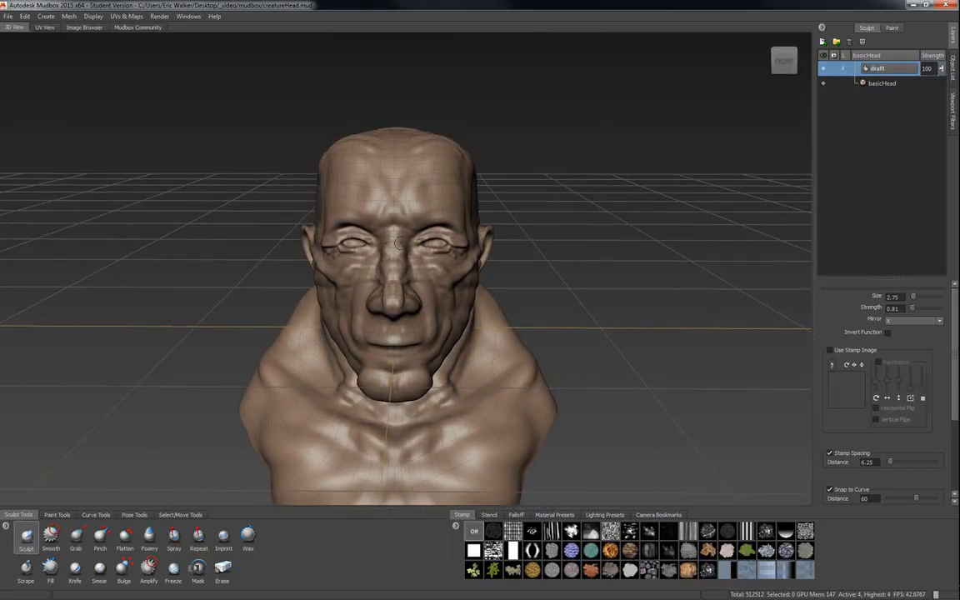
alt+drag(516, 380, 444, 368)
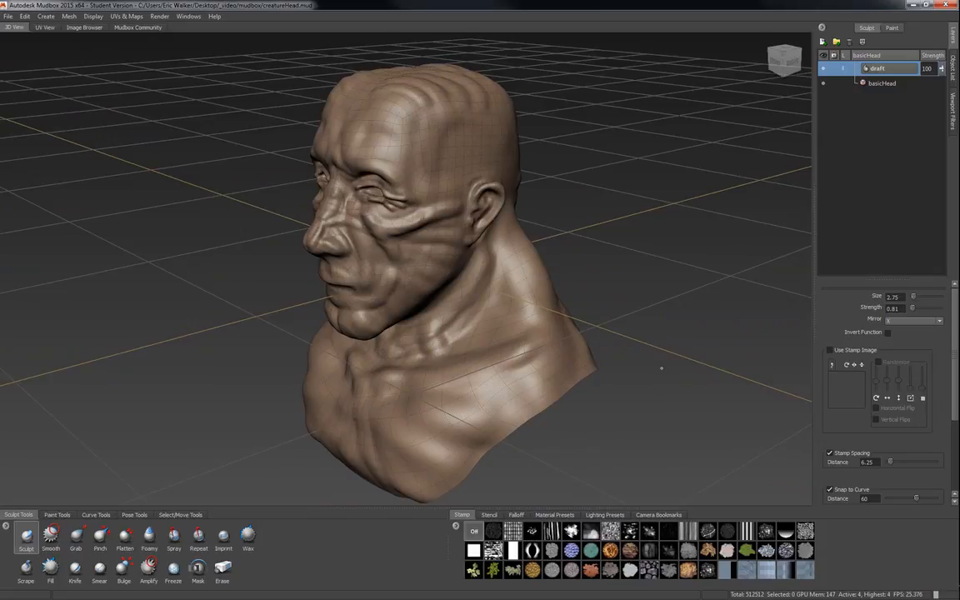